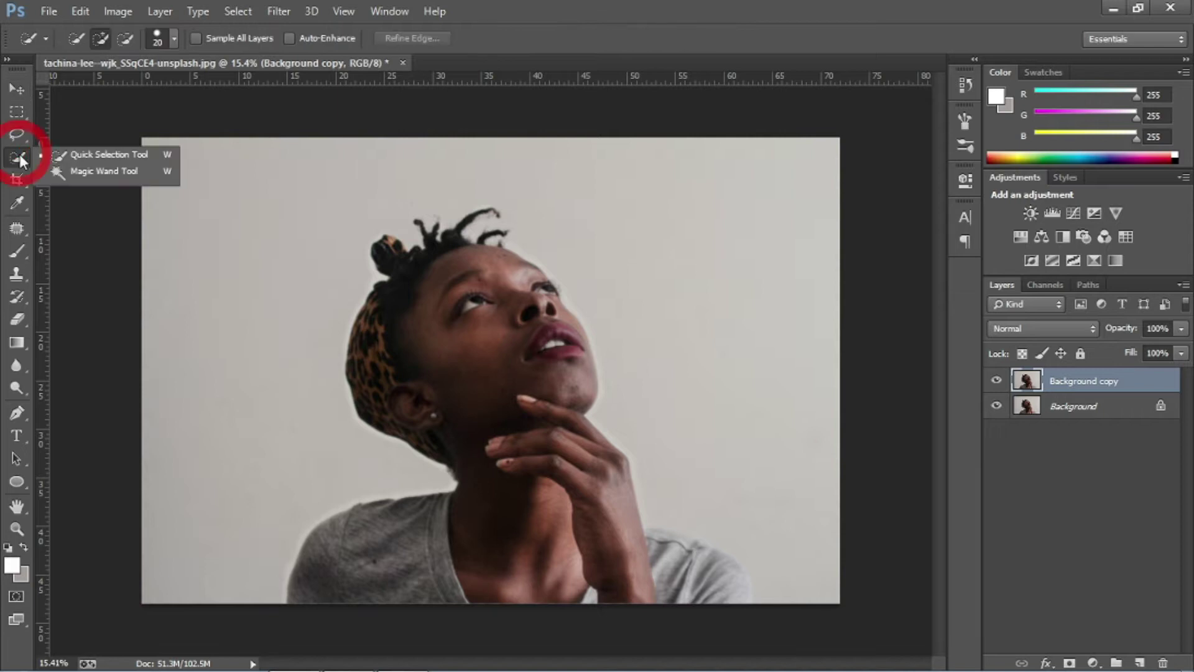
Select the grey backdrop around the woman with the Quick Selection tool and subtract her grey shirt shoulder from the selection
click(54, 155)
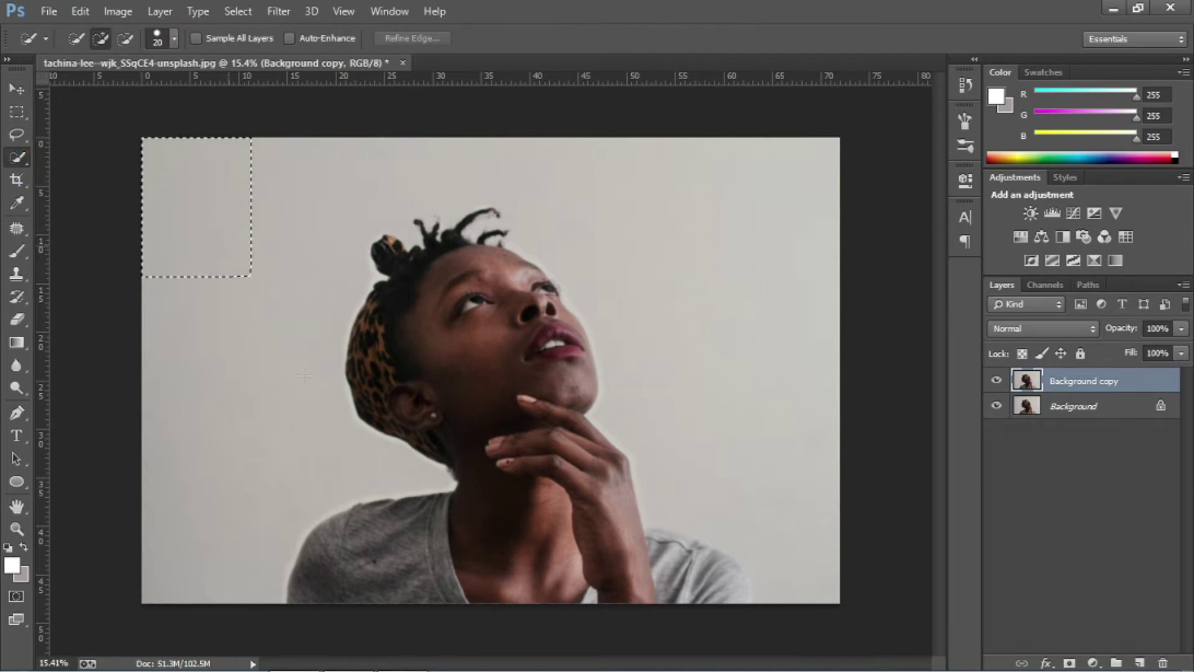
drag(346, 132, 385, 144)
mouse_move(608, 185)
mouse_down()
mouse_move(674, 205)
mouse_move(701, 230)
mouse_move(800, 427)
mouse_move(805, 506)
mouse_up()
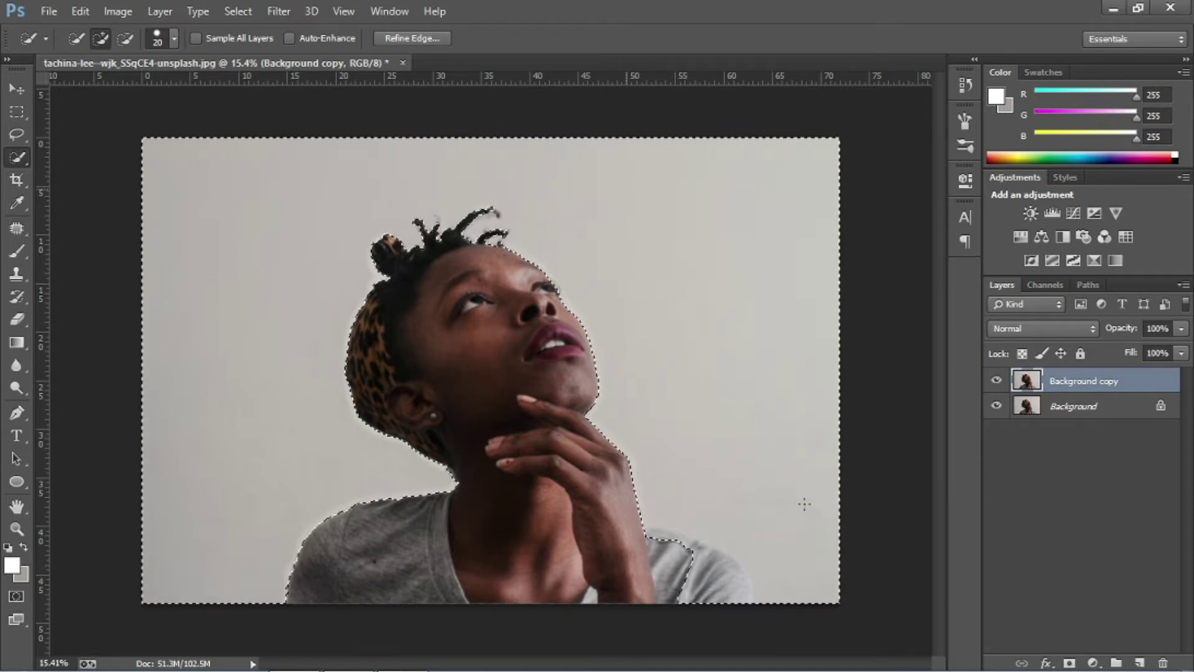
key(alt)
alt+click(661, 535)
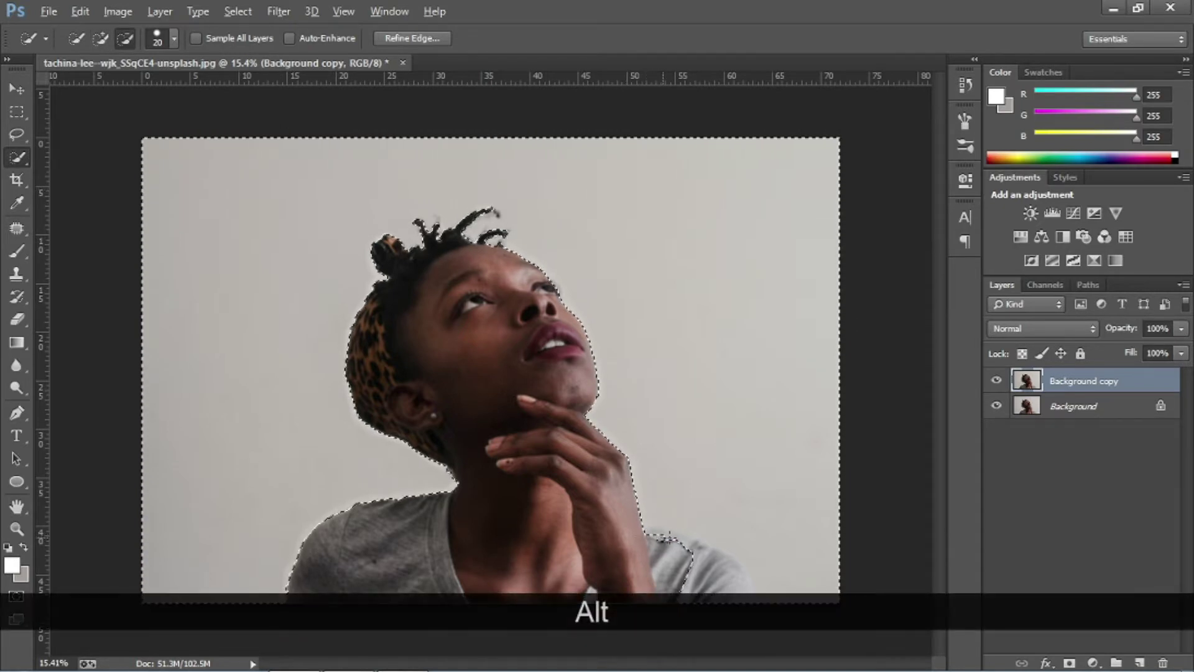
drag(711, 561, 754, 594)
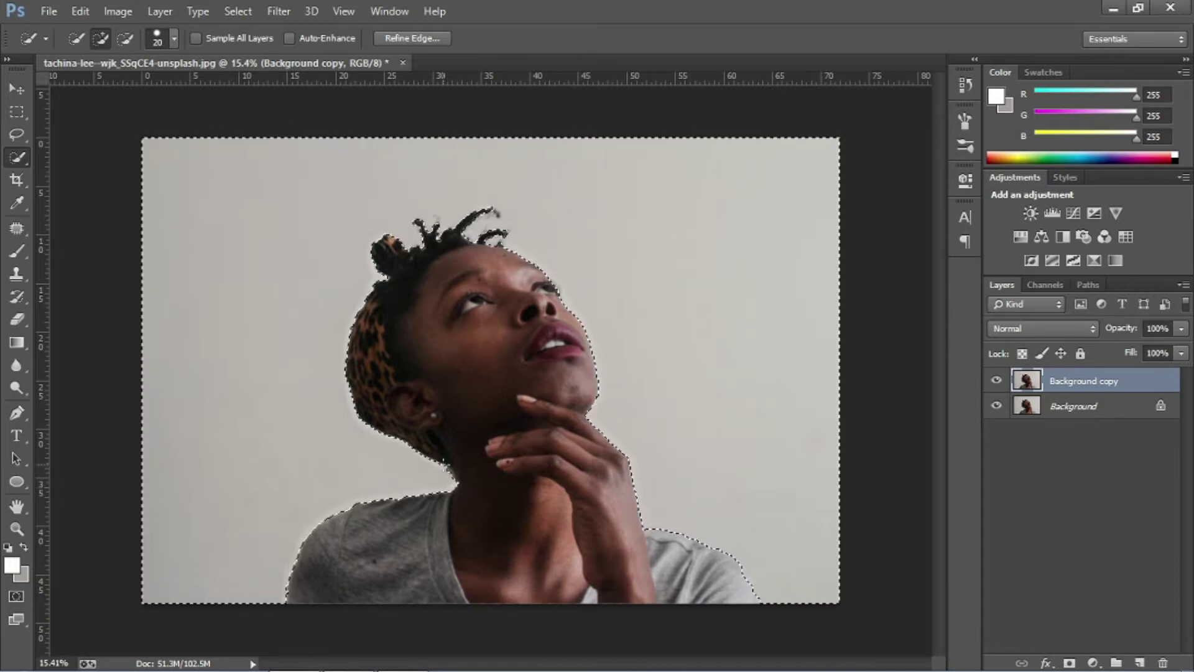
Invert the selection and add it as a layer mask on the Background copy layer, checking it by toggling the Background's visibility
key(ctrl)
key(ctrl+shift+i)
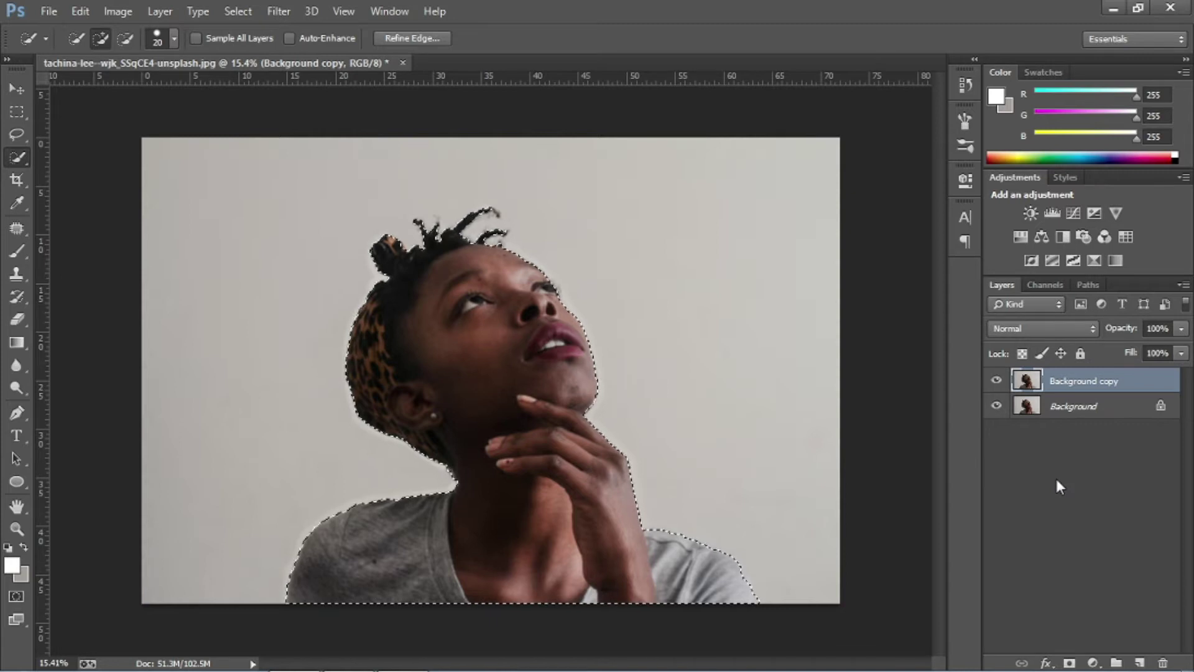
click(1070, 662)
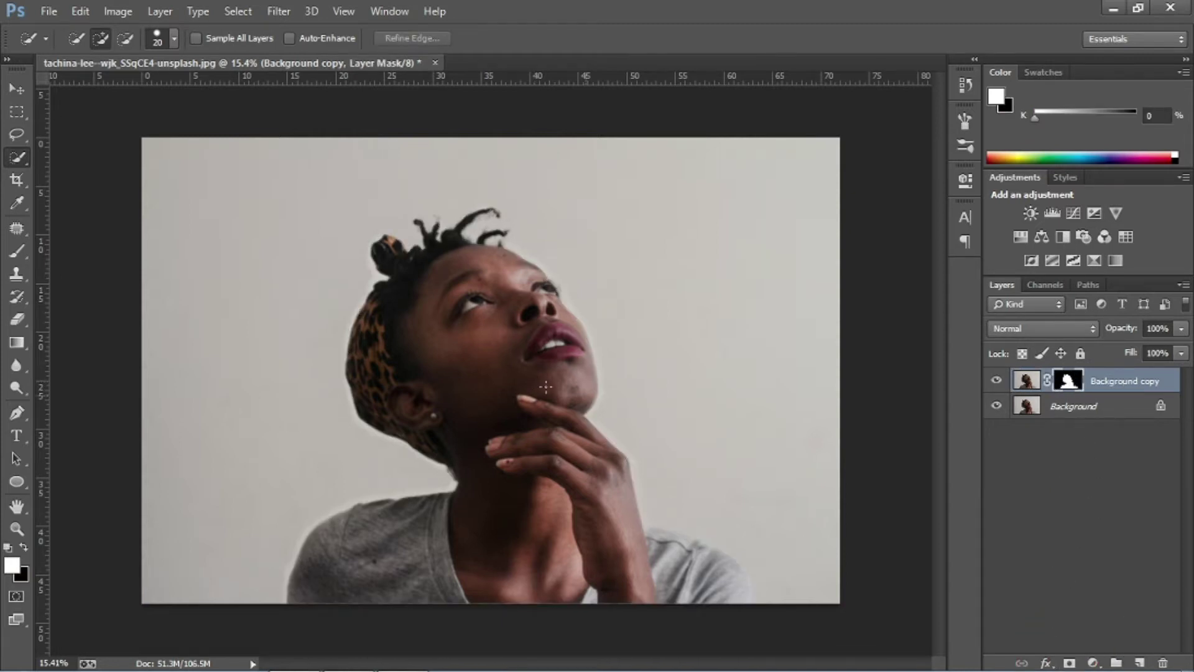
click(996, 405)
click(997, 406)
Add a horizontal text layer reading "thinking" directly above the Background layer, beneath the masked woman
click(1068, 407)
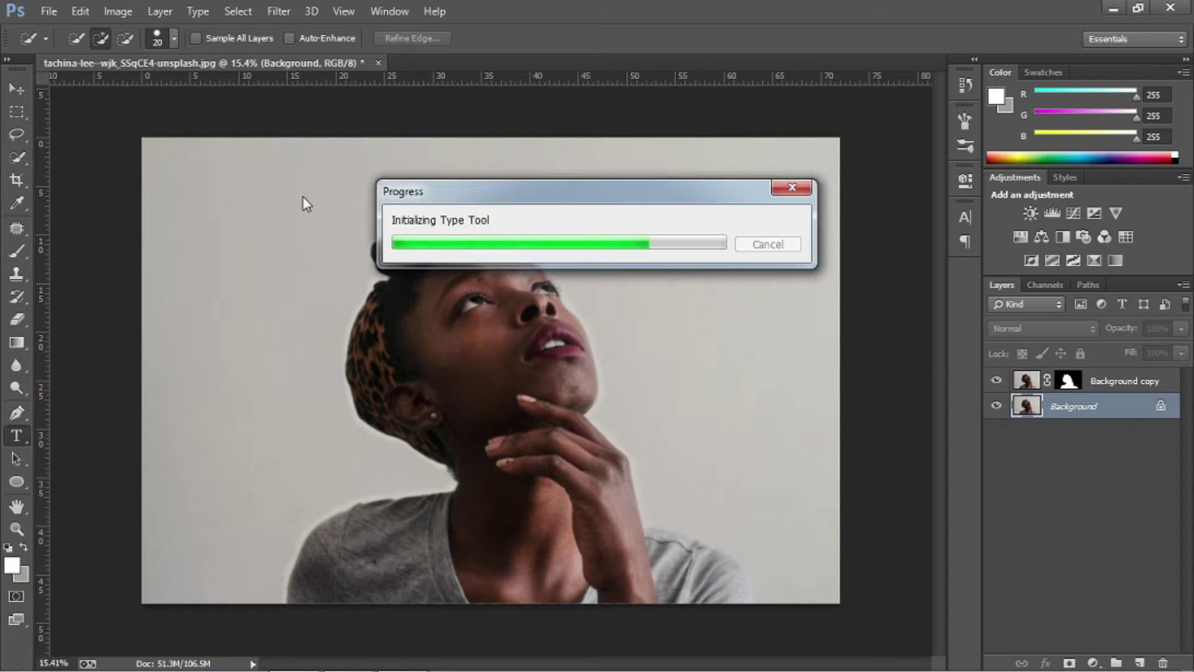
click(234, 196)
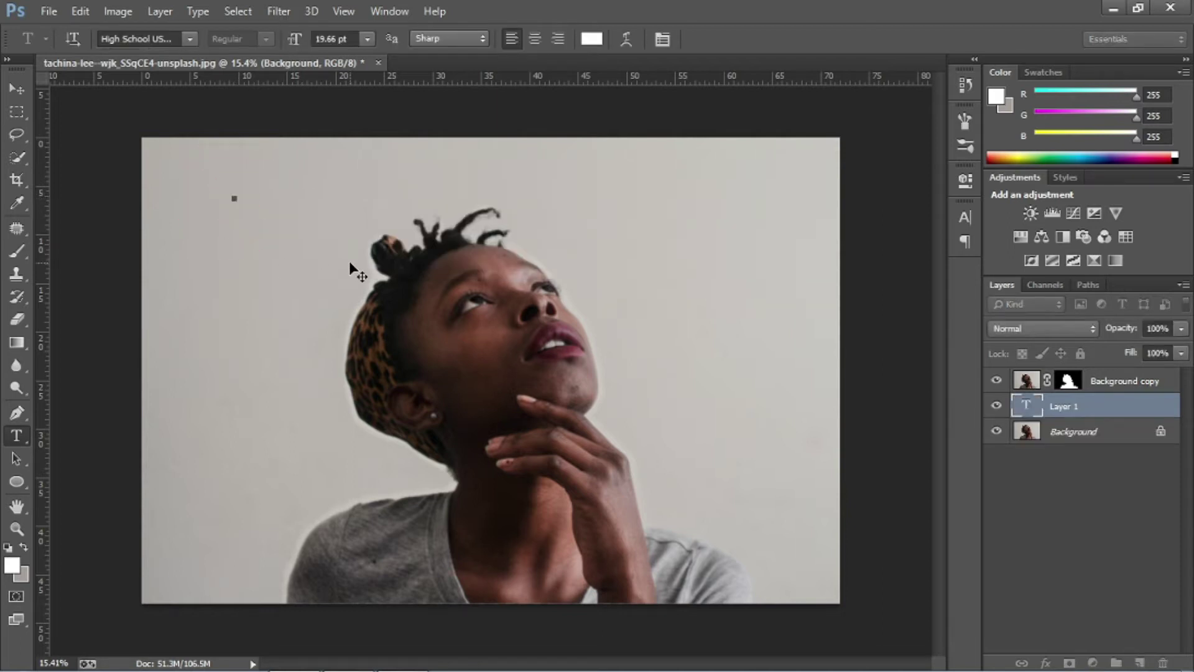
text(H)
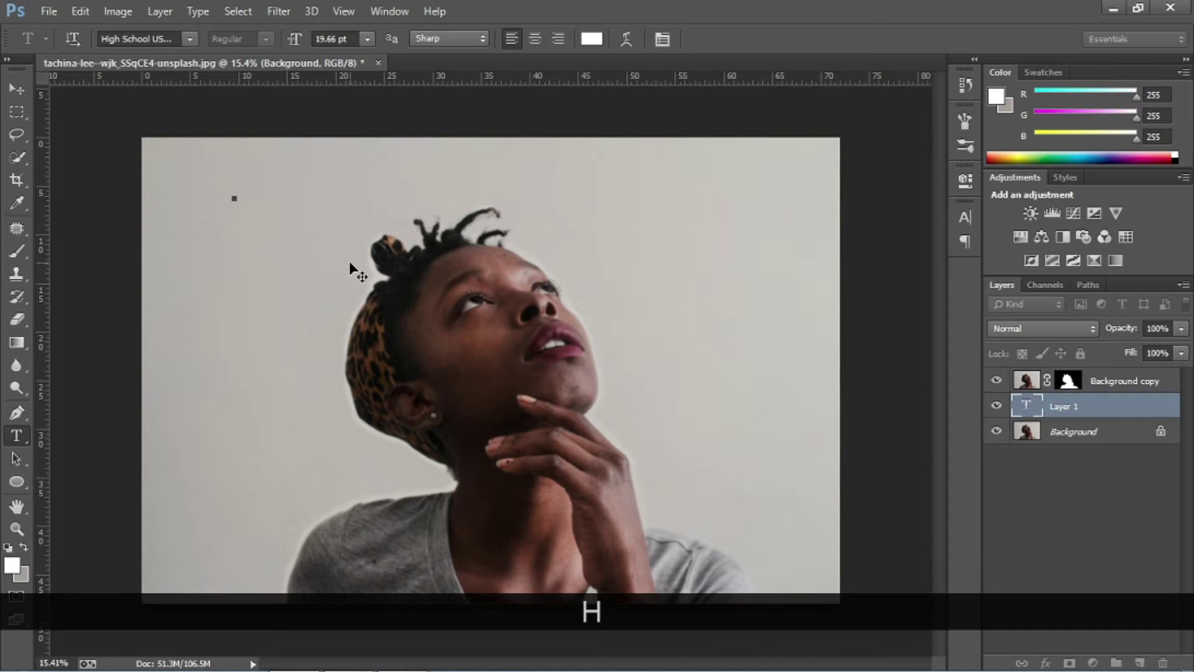
text(NKI)
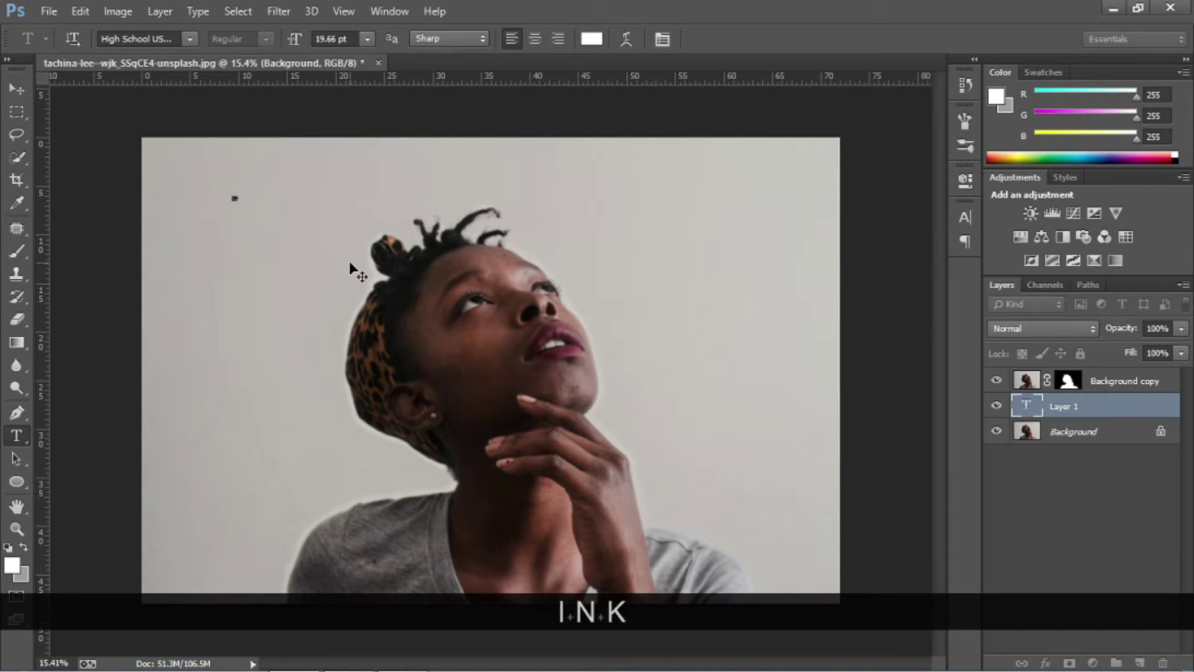
text(NG)
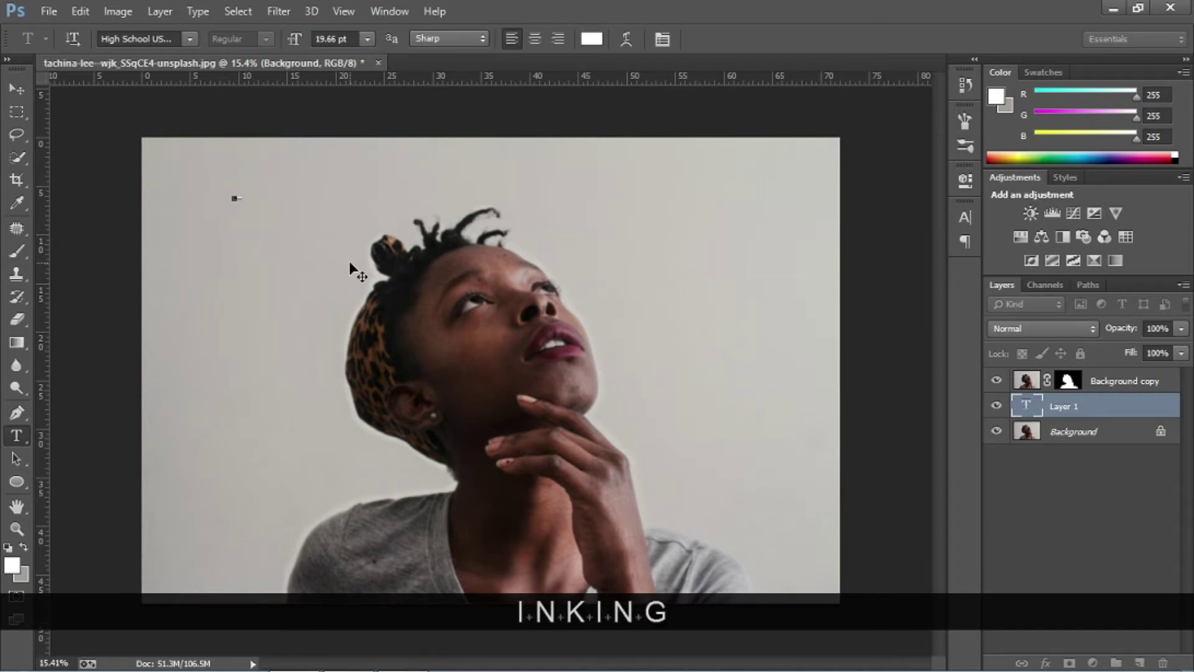
key(ctrl+Return)
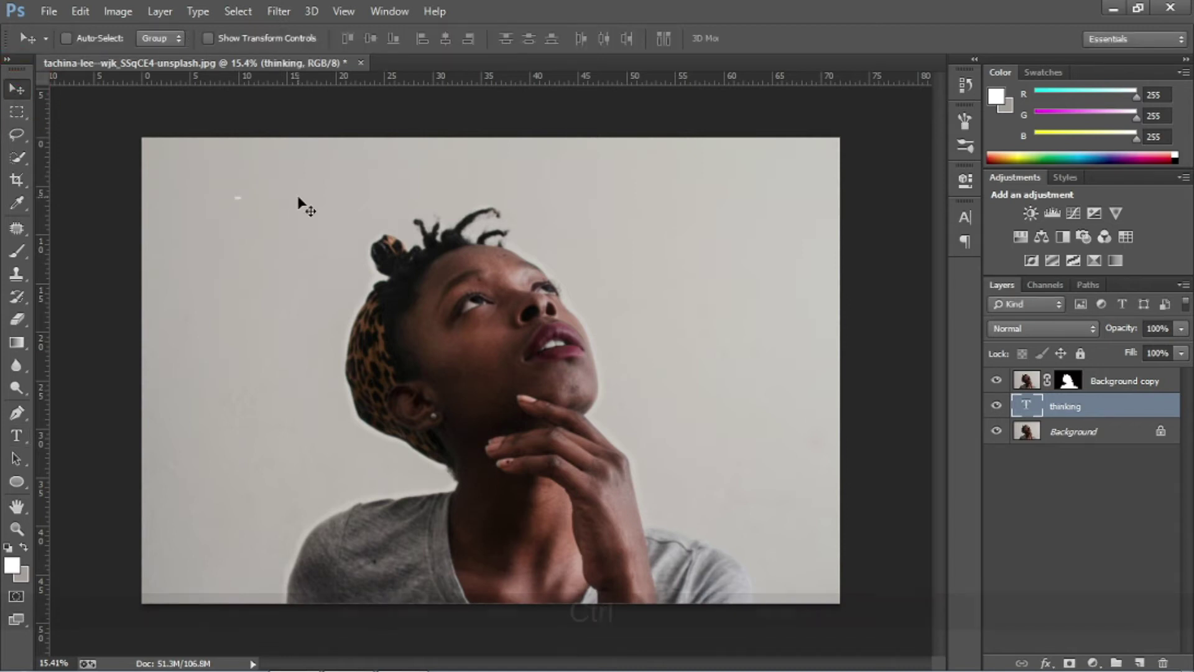
Scale the "thinking" text proportionally to about 68.5 in wide and position it across the upper photo behind the woman's head
key(ctrl+t)
drag(261, 206, 755, 454)
drag(680, 259, 604, 255)
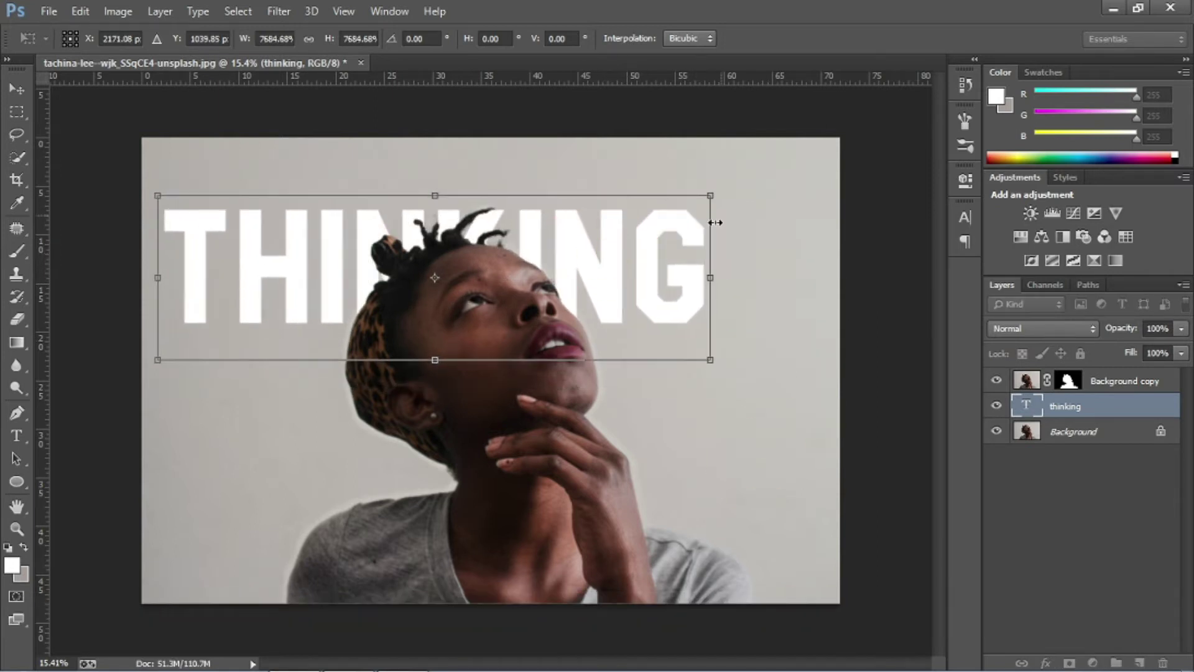
drag(710, 359, 814, 408)
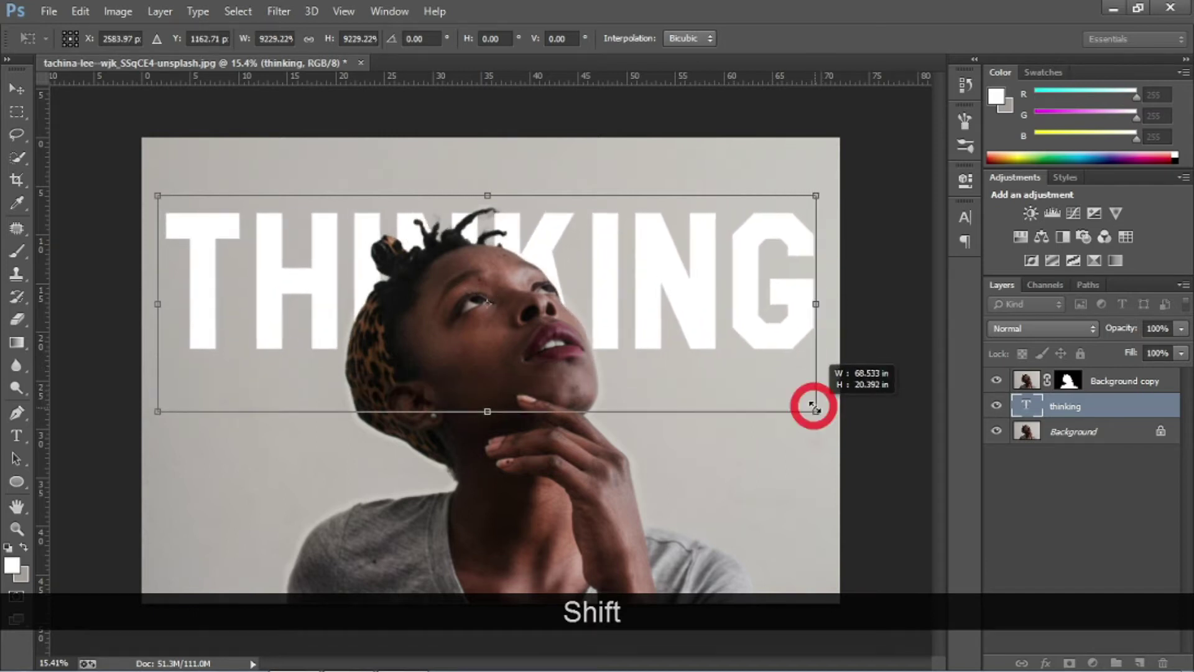
mouse_move(594, 347)
mouse_down()
mouse_move(595, 311)
mouse_move(599, 328)
mouse_up()
key(Return)
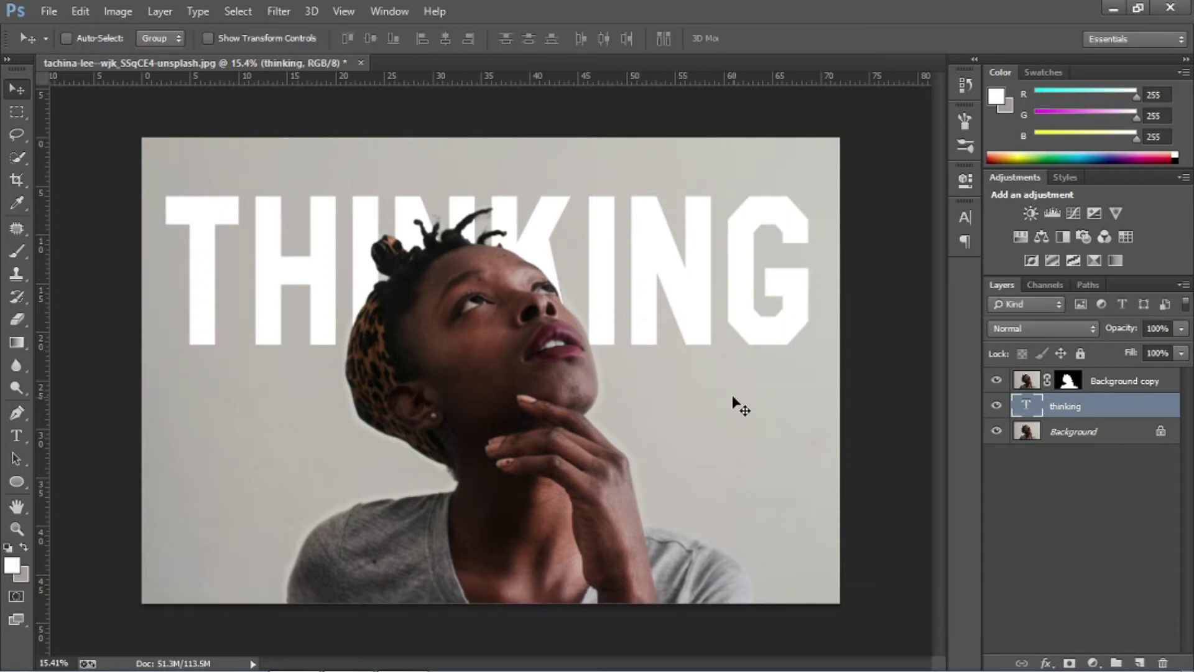
Add a second text layer reading "be creative" above the first letter of THINKING
click(19, 441)
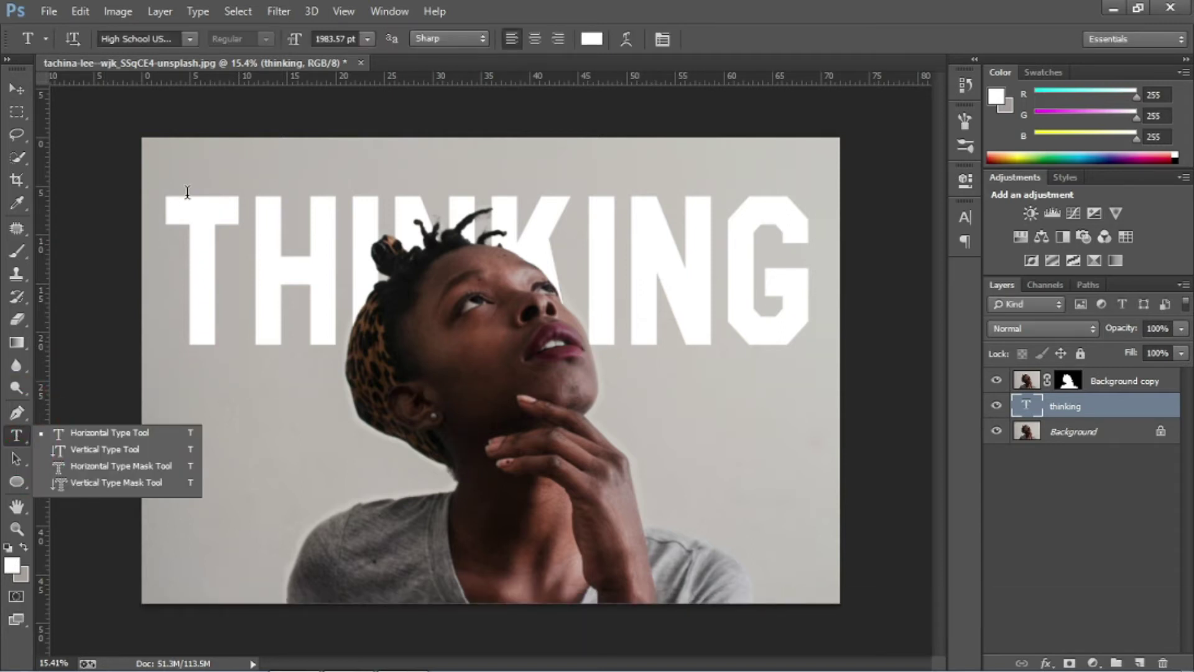
click(193, 165)
text(be creative)
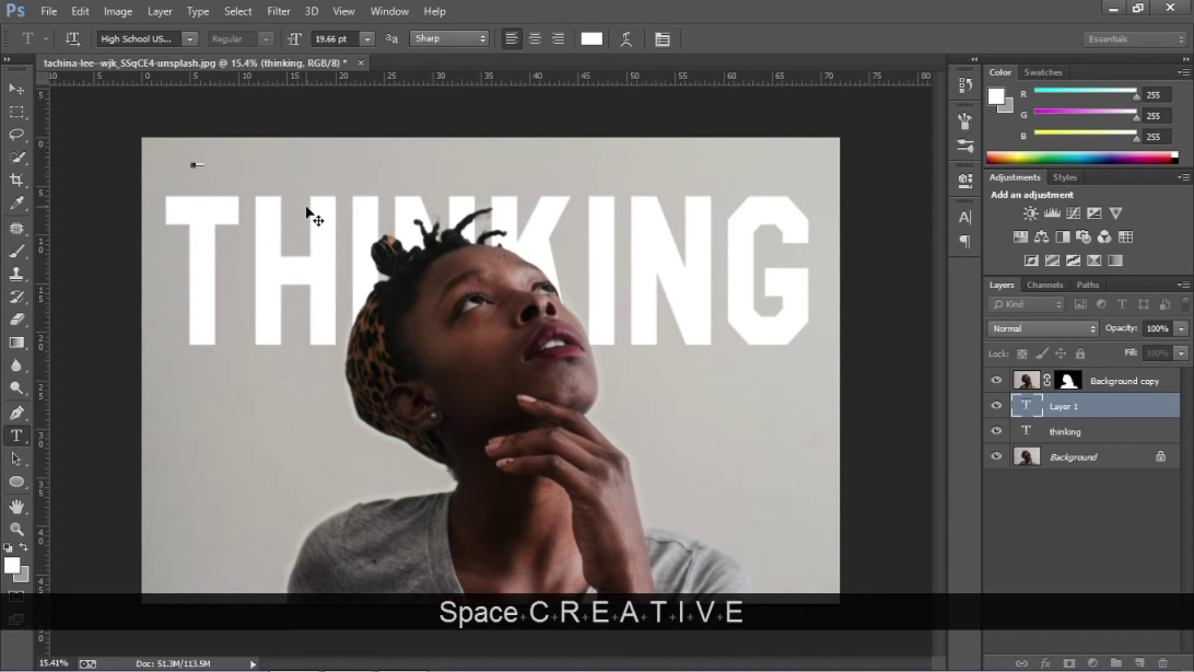
click(15, 89)
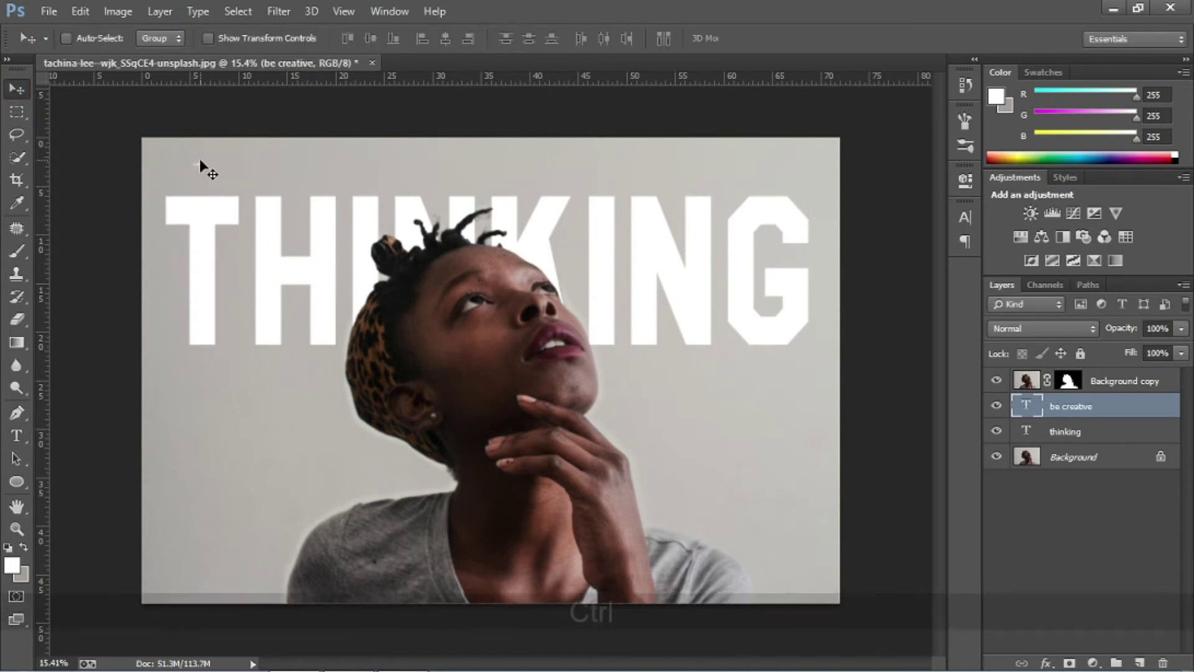
Enlarge the "be creative" text proportionally and place it just above the T and H of THINKING
key(ctrl+t)
drag(206, 174, 291, 216)
drag(273, 174, 266, 173)
key(Return)
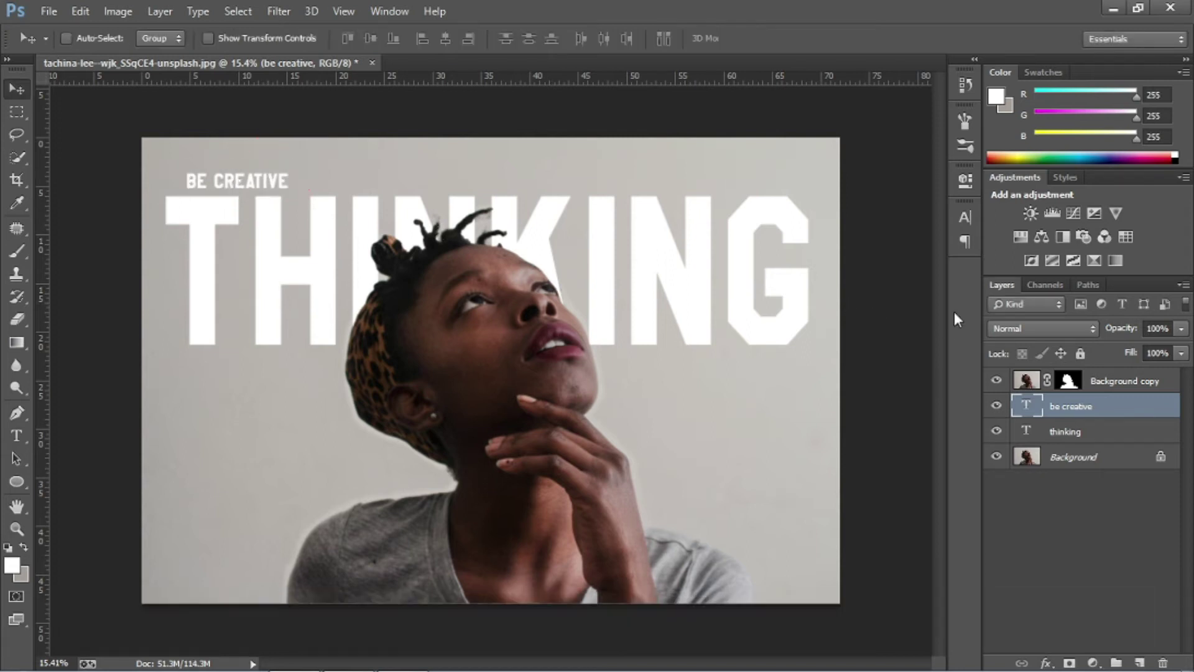
Set the tracking of the "be creative" text to 2520 so it spans the width of THINKING
double_click(1025, 410)
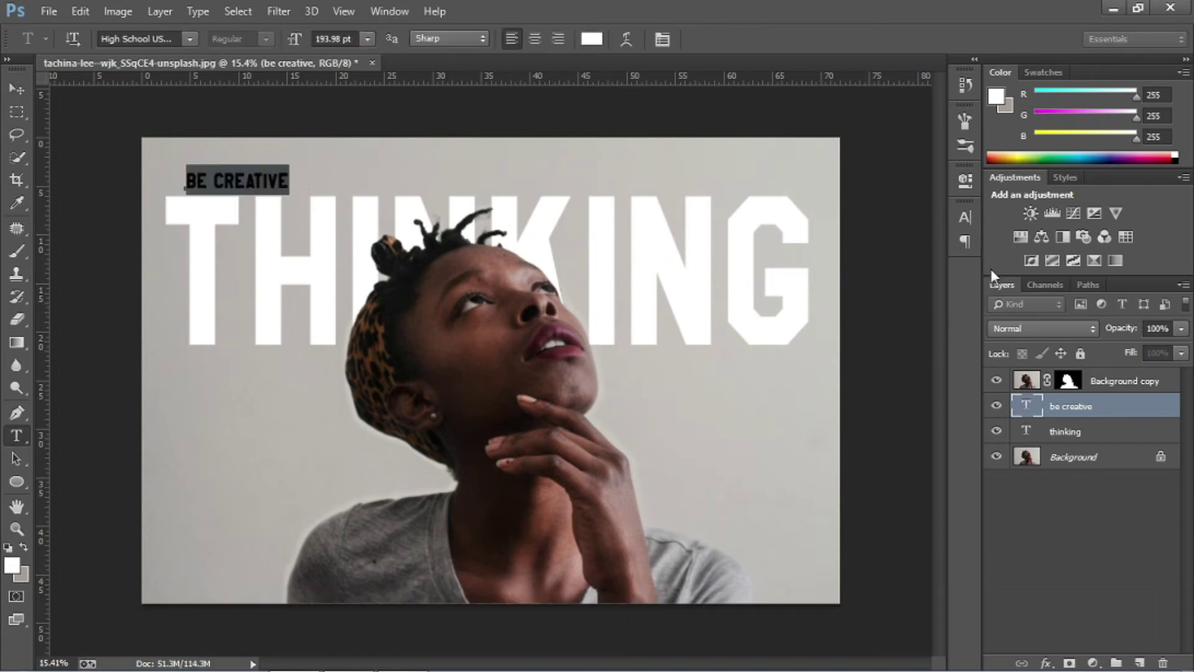
click(965, 217)
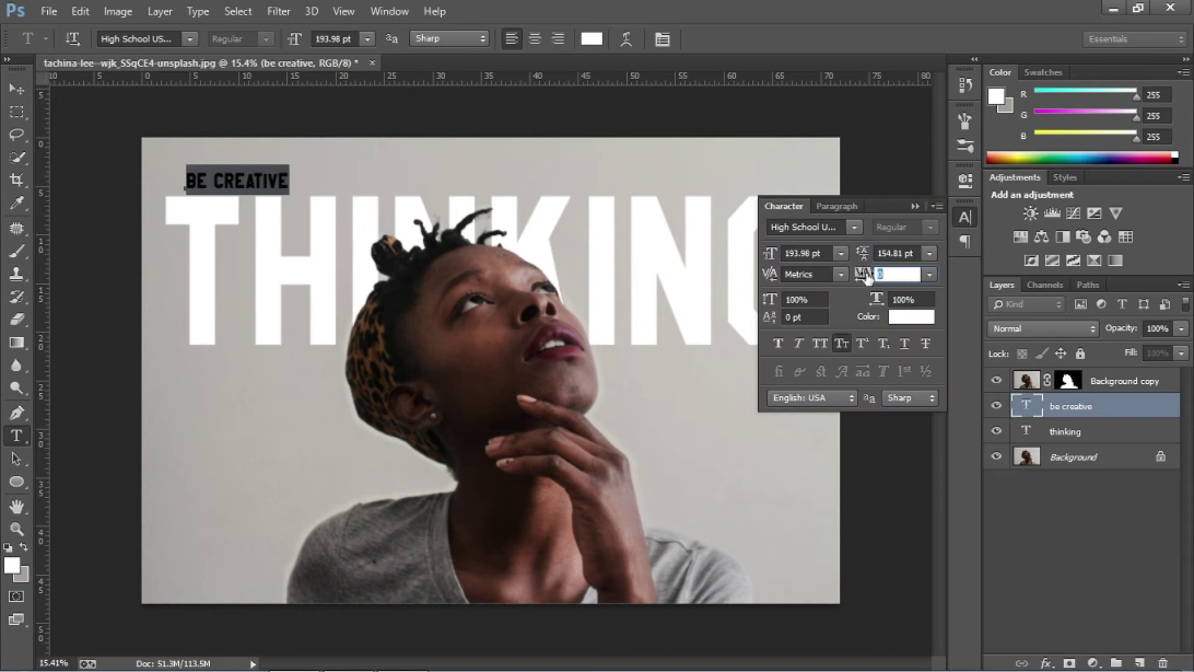
drag(865, 278, 976, 294)
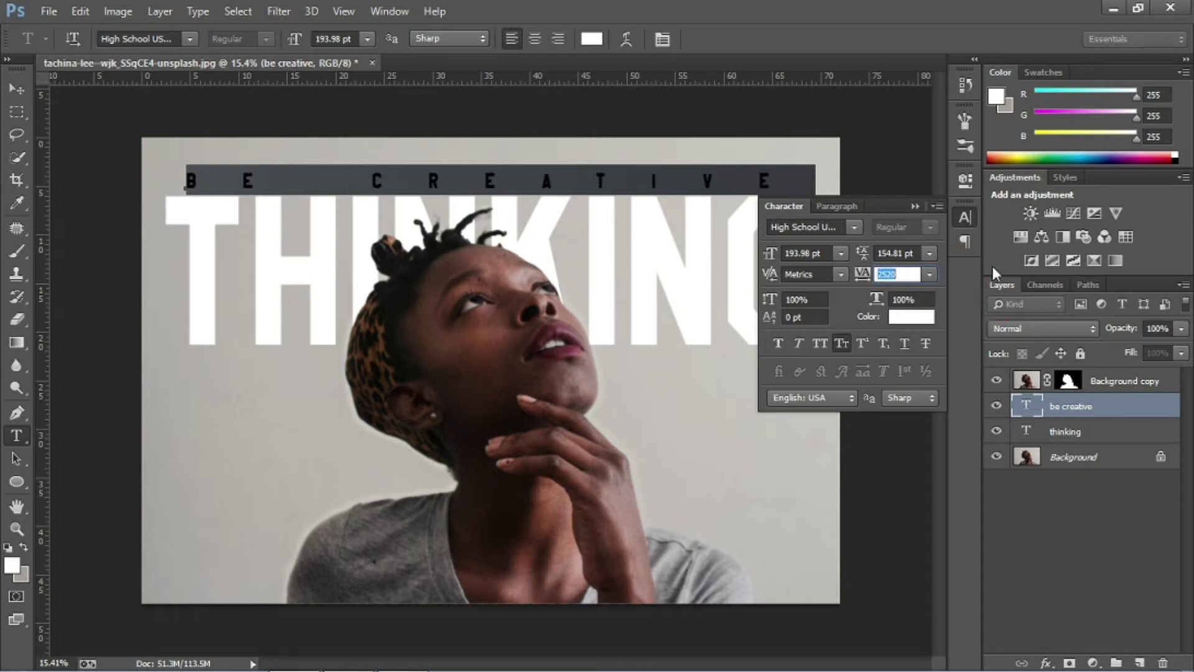
click(916, 206)
click(17, 90)
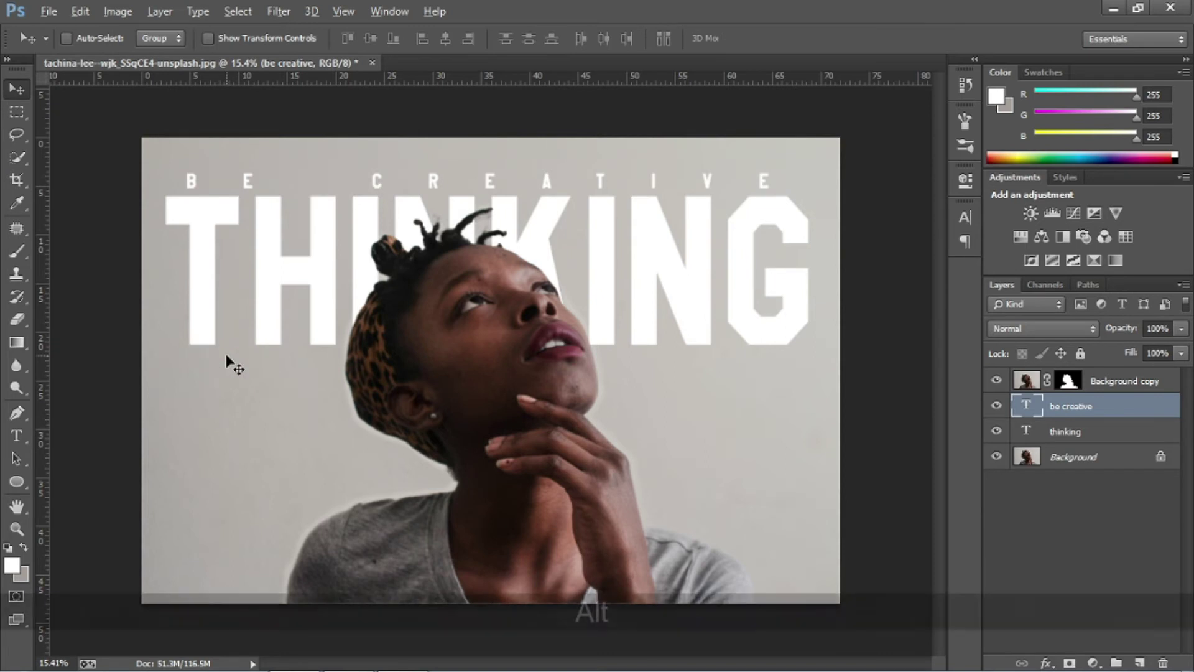
Draw a circle about 4226 px in diameter with the Ellipse tool above the Background copy layer, extending past the photo's left edge
alt+scroll(227, 358, down, 3)
alt+scroll(227, 358, up, 2)
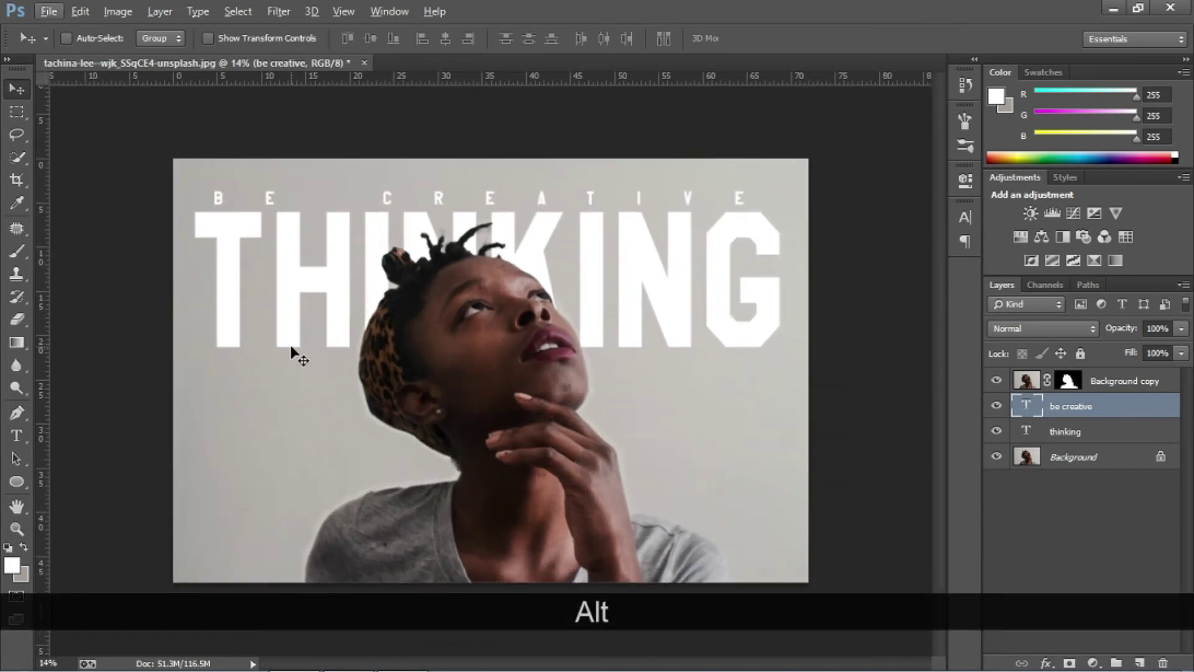
alt+scroll(284, 339, down, 1)
alt+scroll(284, 329, up, 1)
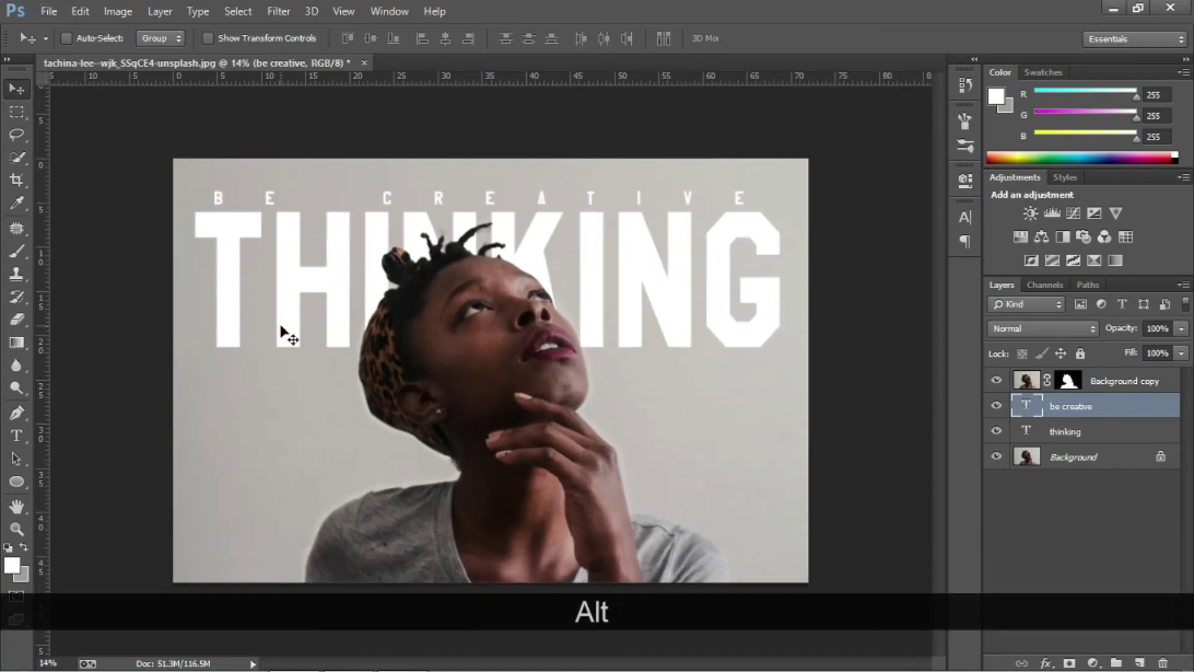
click(1114, 389)
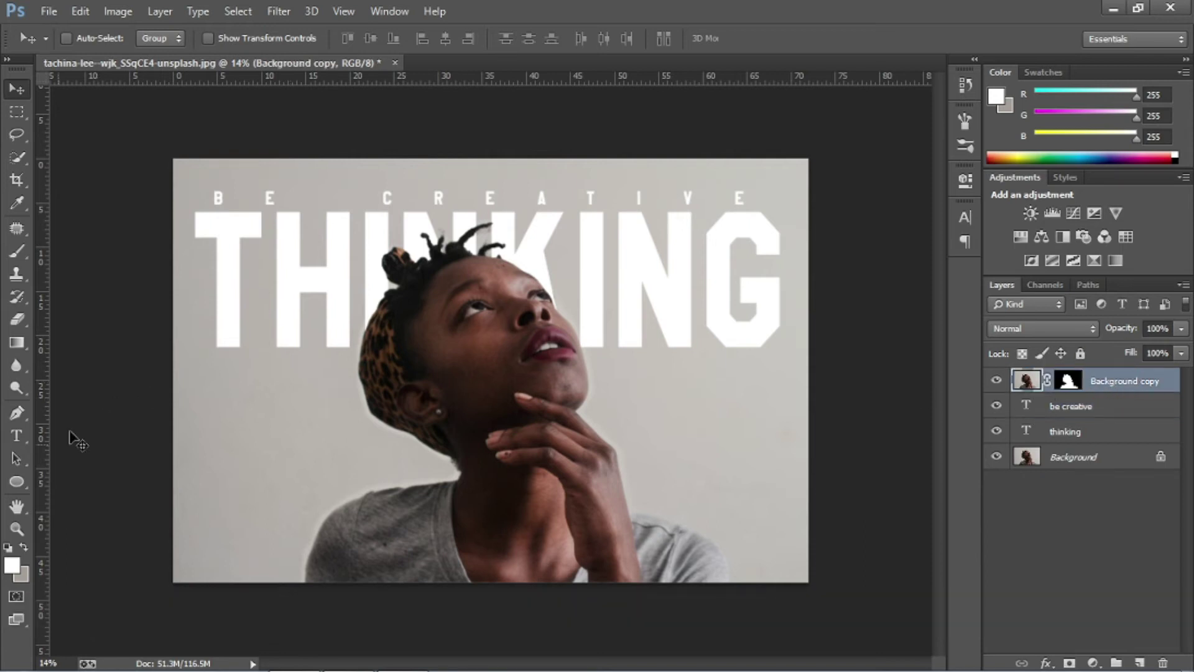
click(17, 482)
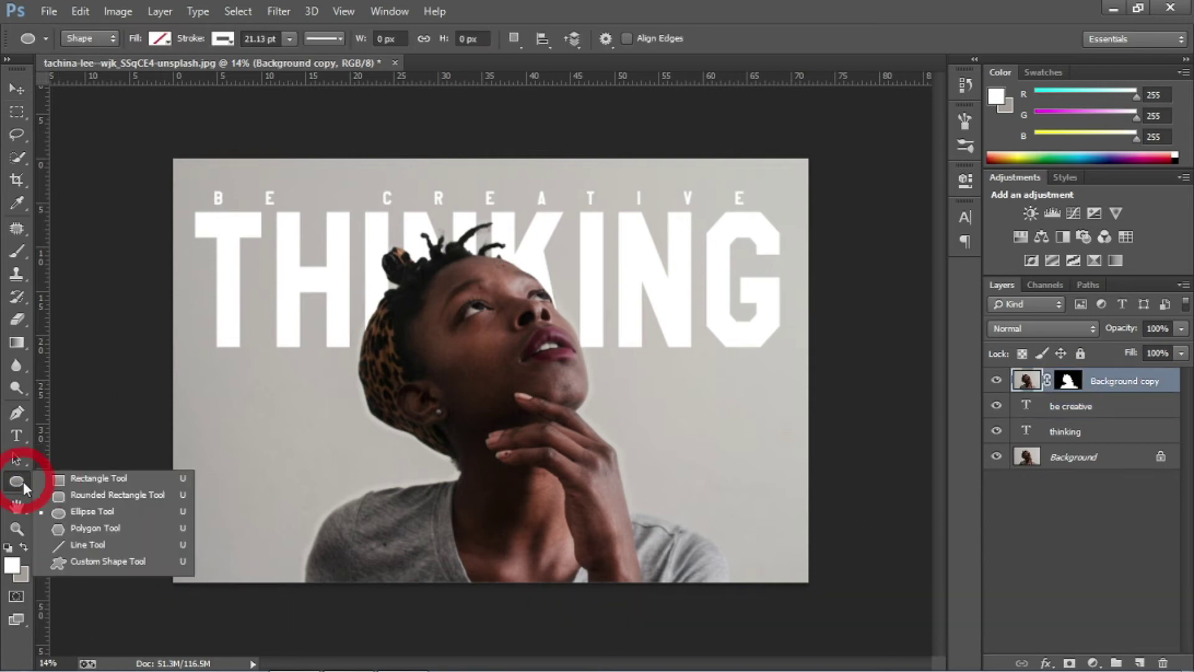
click(87, 512)
drag(114, 141, 632, 658)
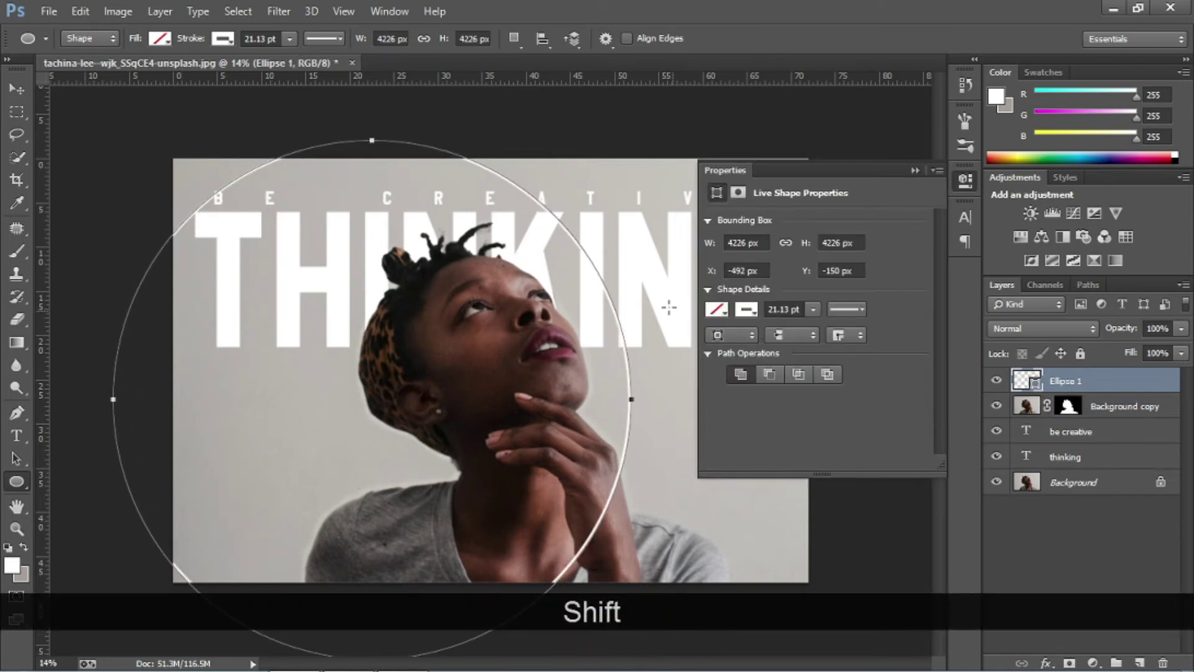
Give the circle a solid red fill and remove its stroke
click(717, 309)
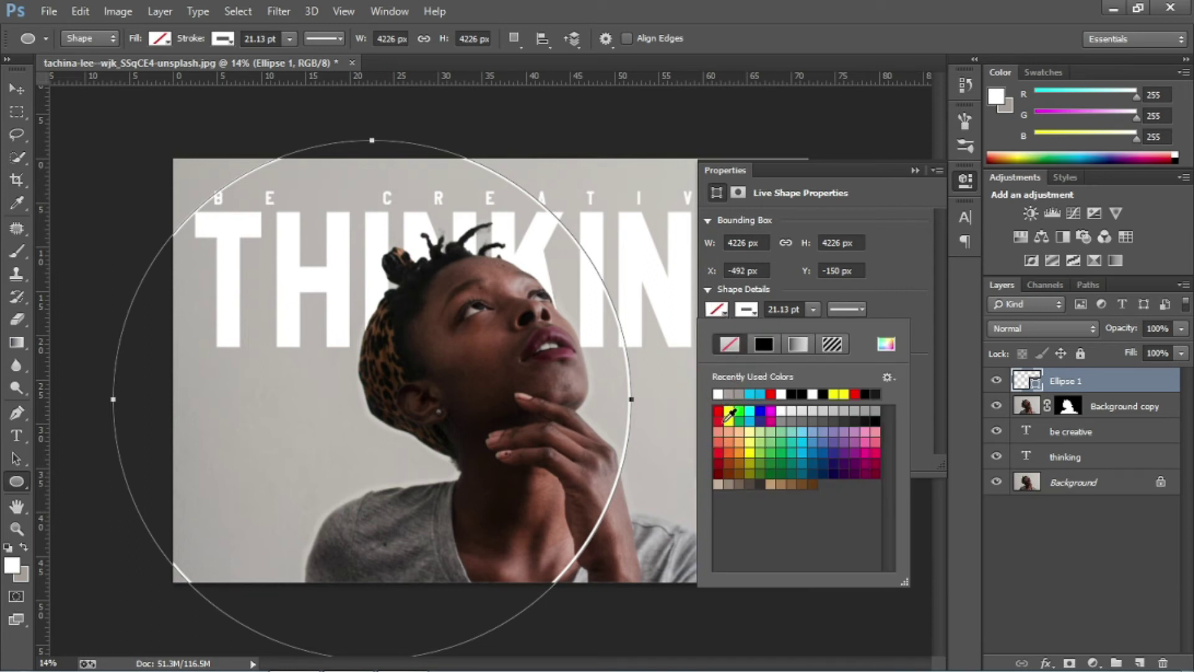
click(718, 414)
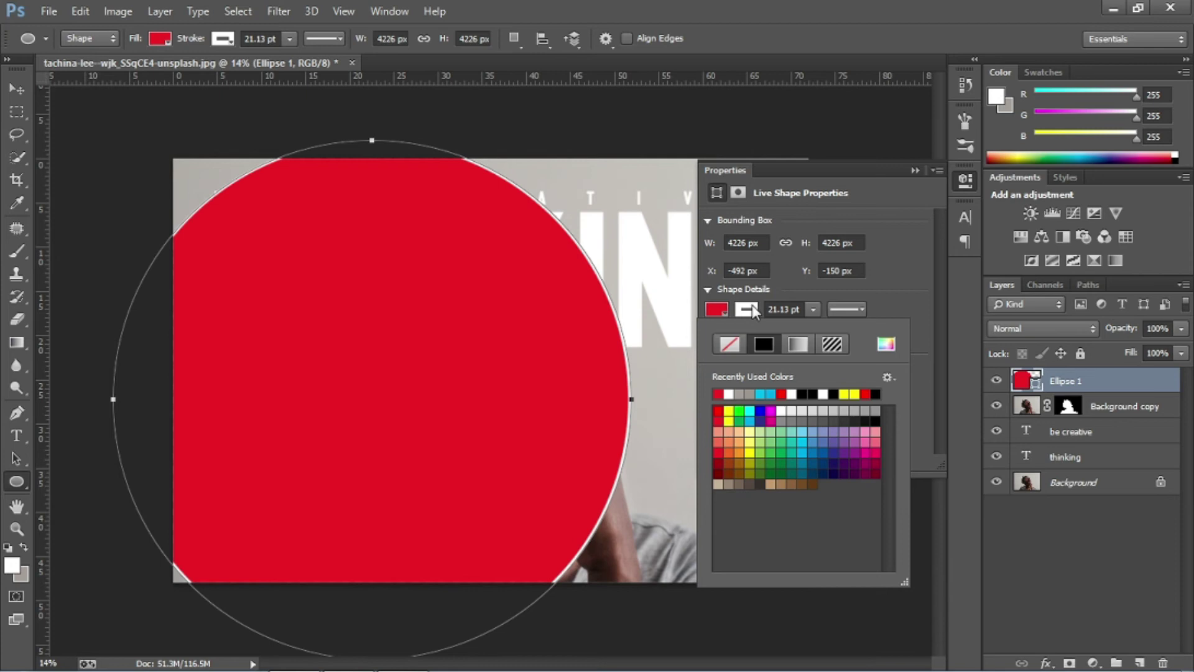
click(752, 314)
click(739, 345)
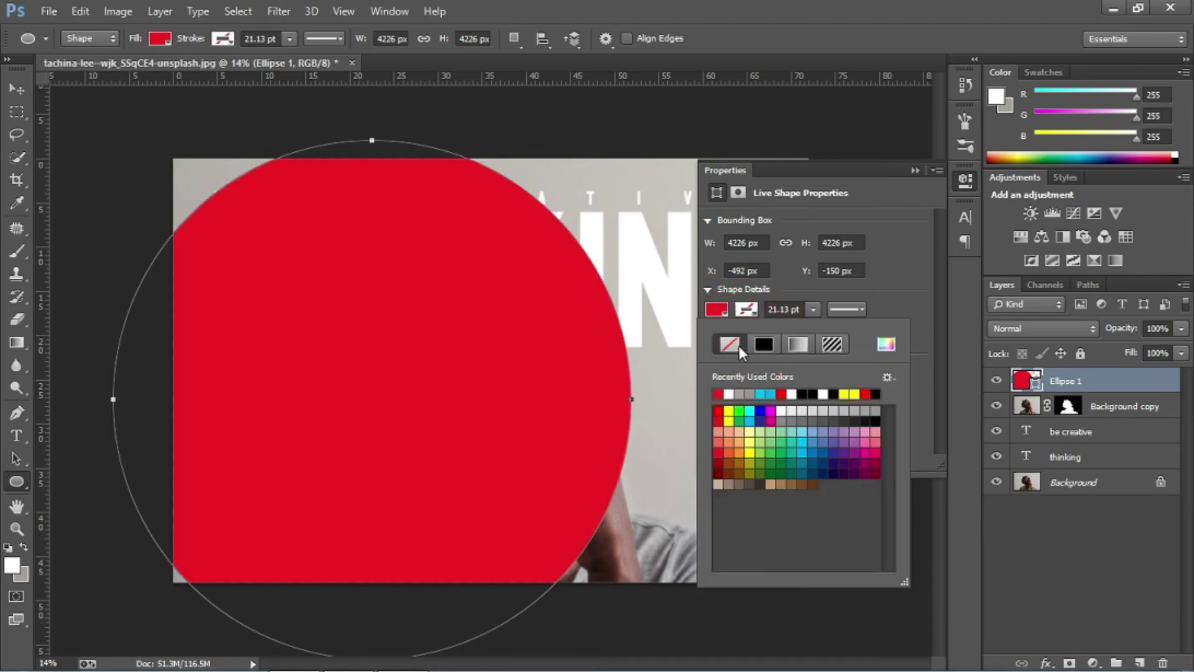
click(915, 171)
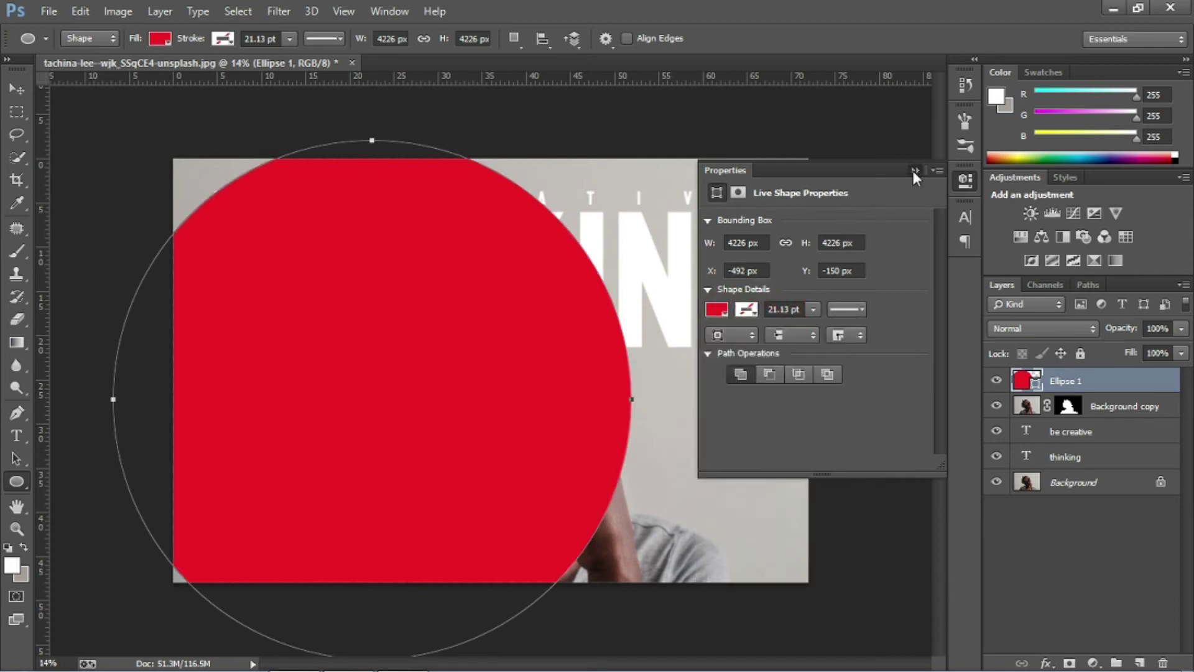
click(914, 170)
Move the red circle up and left over the photo's left part, and place a duplicate of it over the right part
key(v)
drag(440, 400, 385, 367)
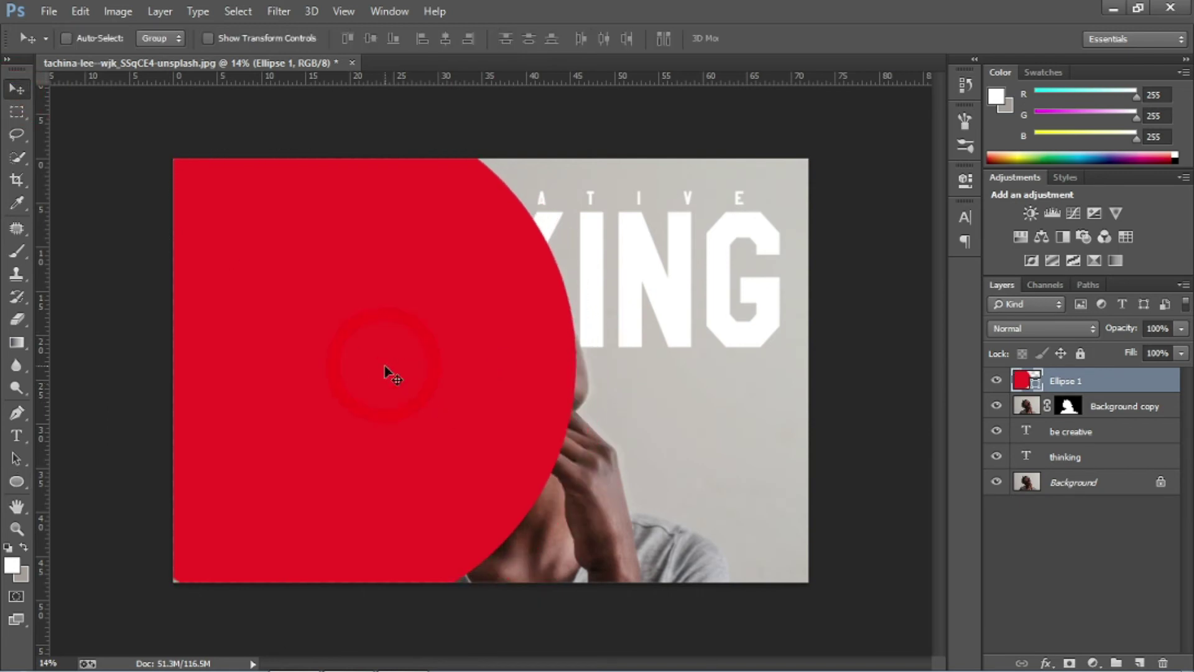
drag(1116, 387, 1138, 662)
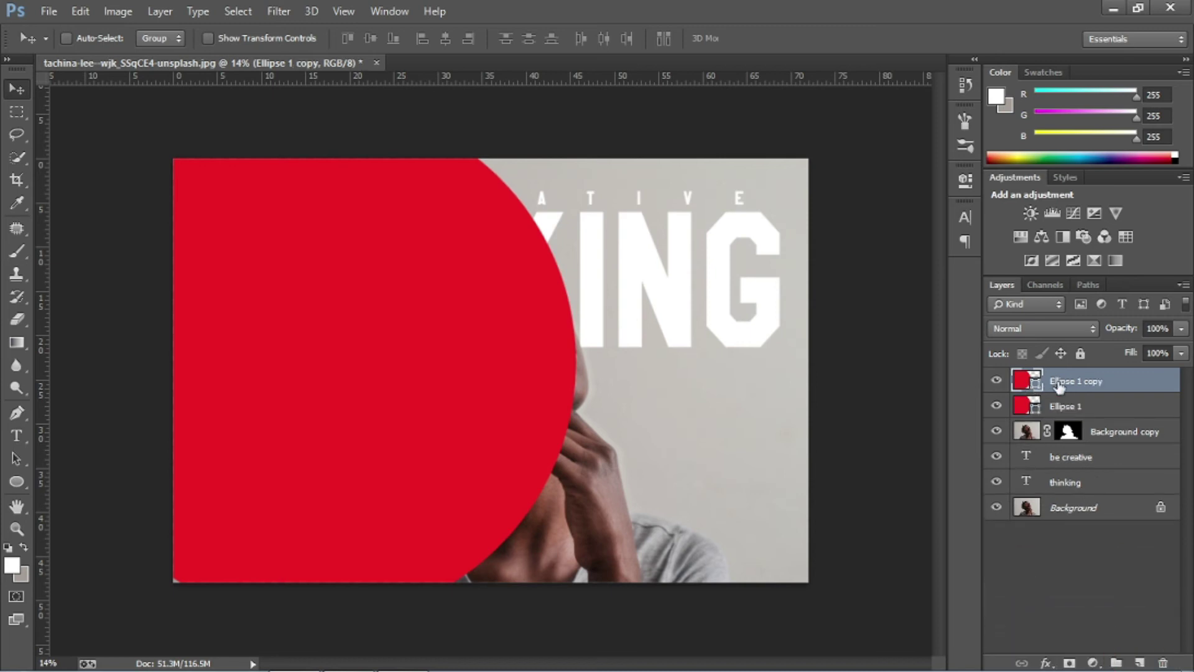
key(ctrl+t)
drag(240, 346, 592, 363)
key(Return)
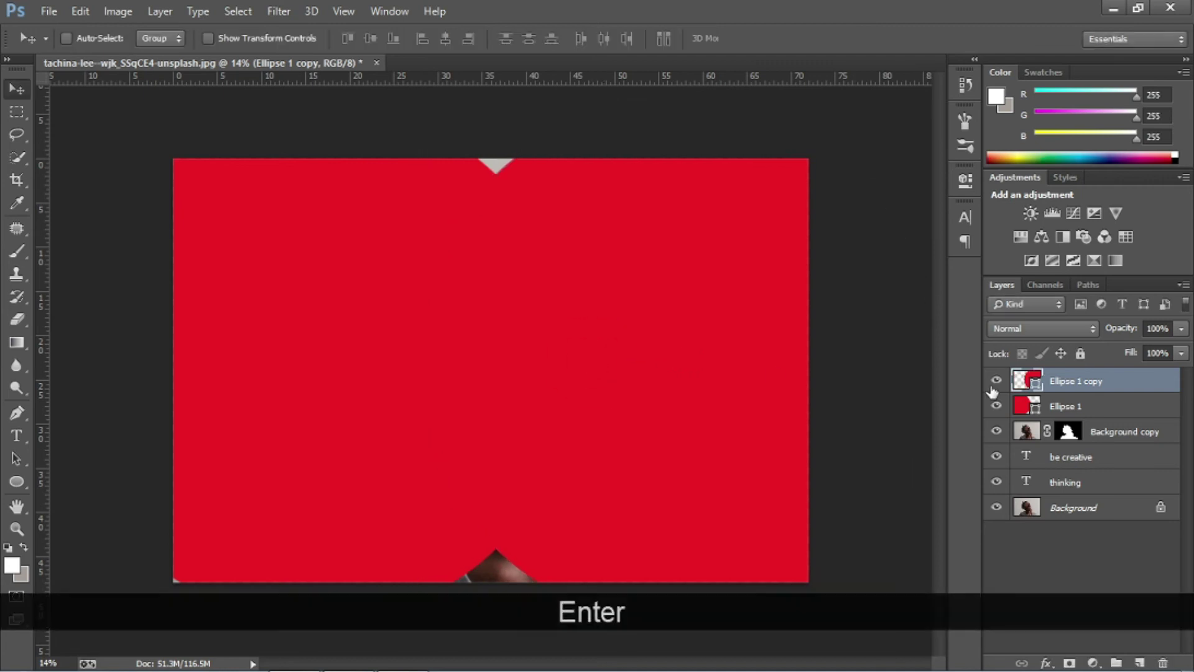
Change the fill of the duplicate circle on the Ellipse 1 copy layer to cyan 00eaff
double_click(1034, 387)
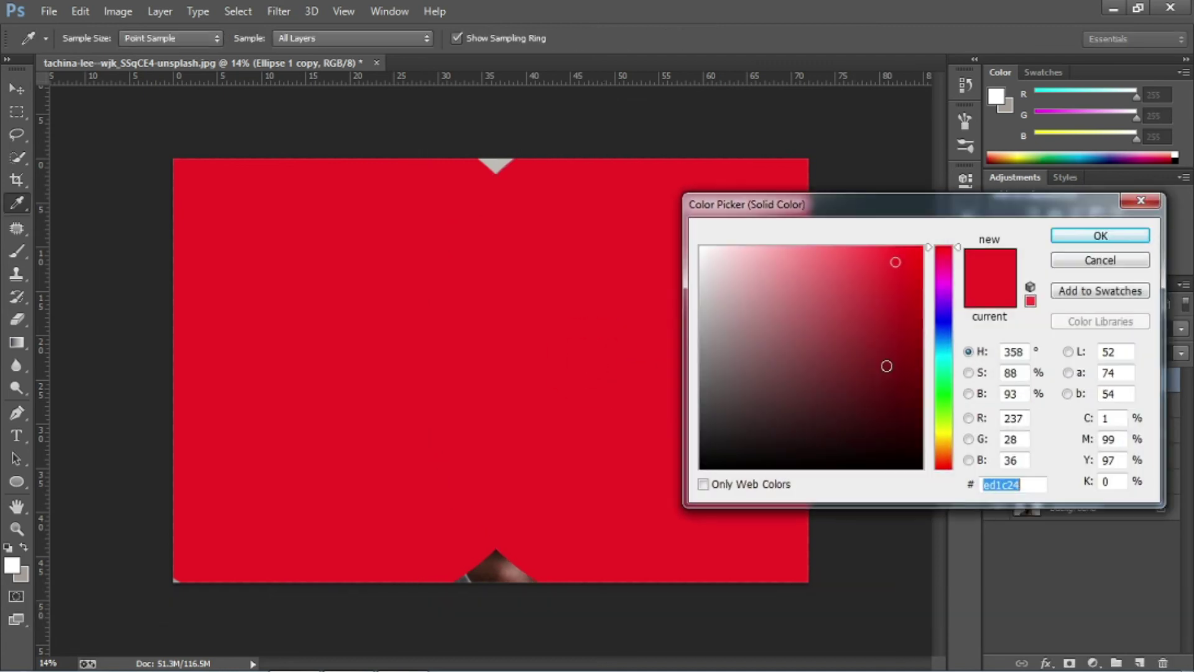
drag(946, 350, 944, 355)
drag(896, 263, 967, 223)
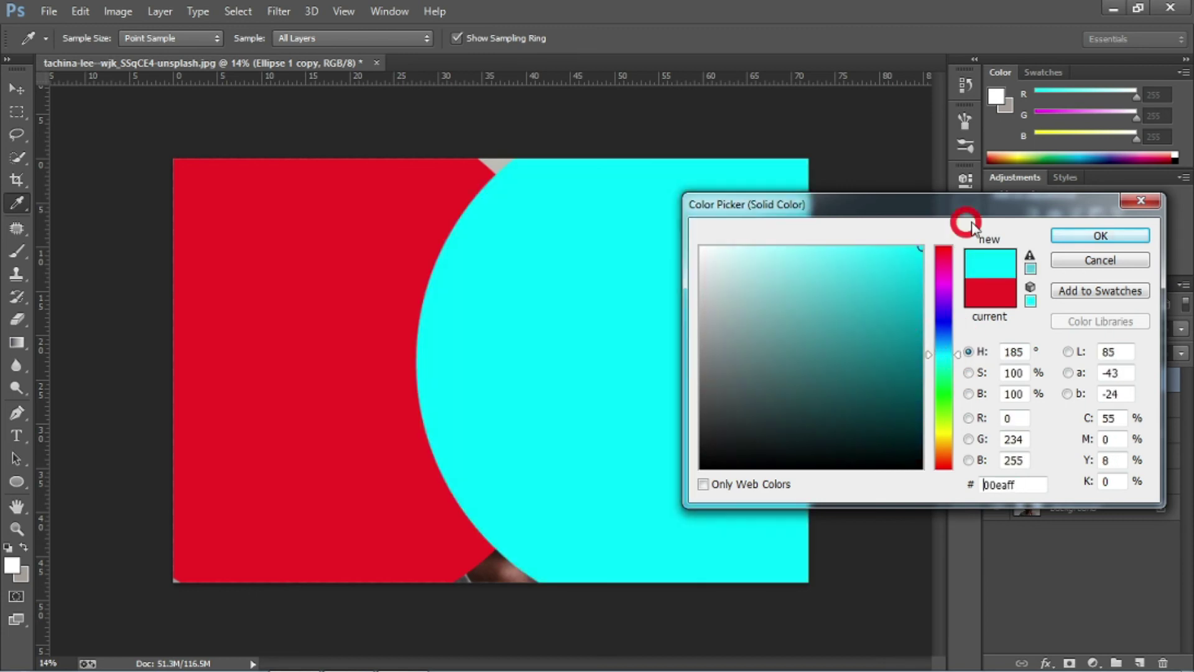
click(1096, 236)
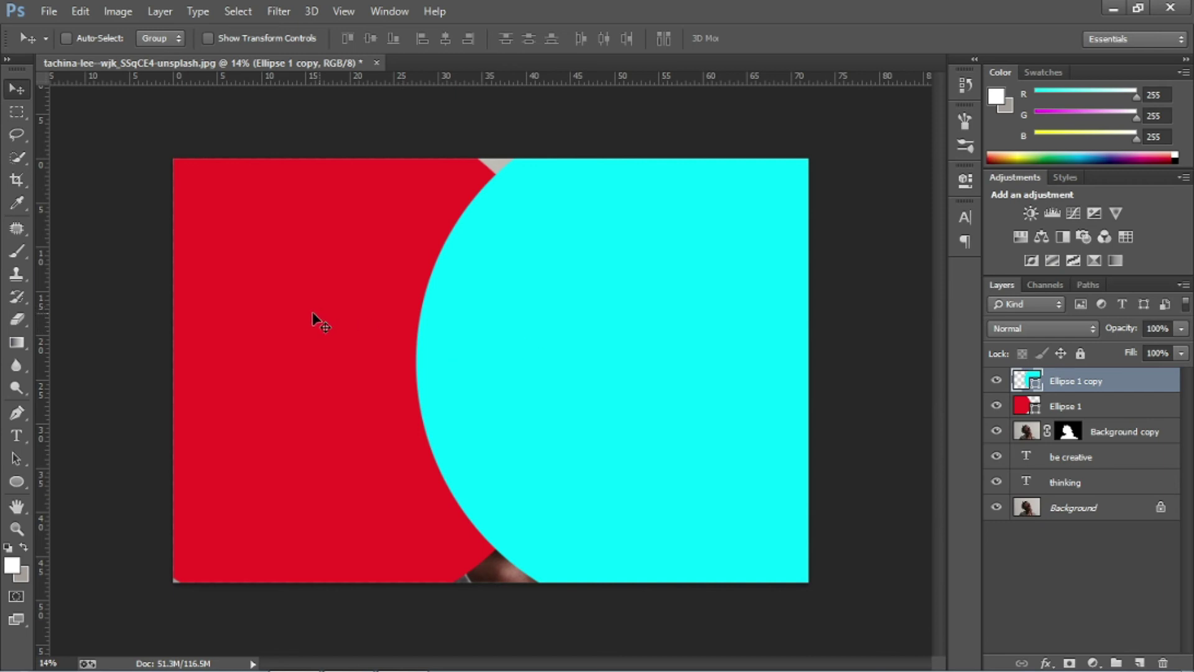
Set the blend mode of both the cyan and the red circle layers to Overlay
click(1034, 330)
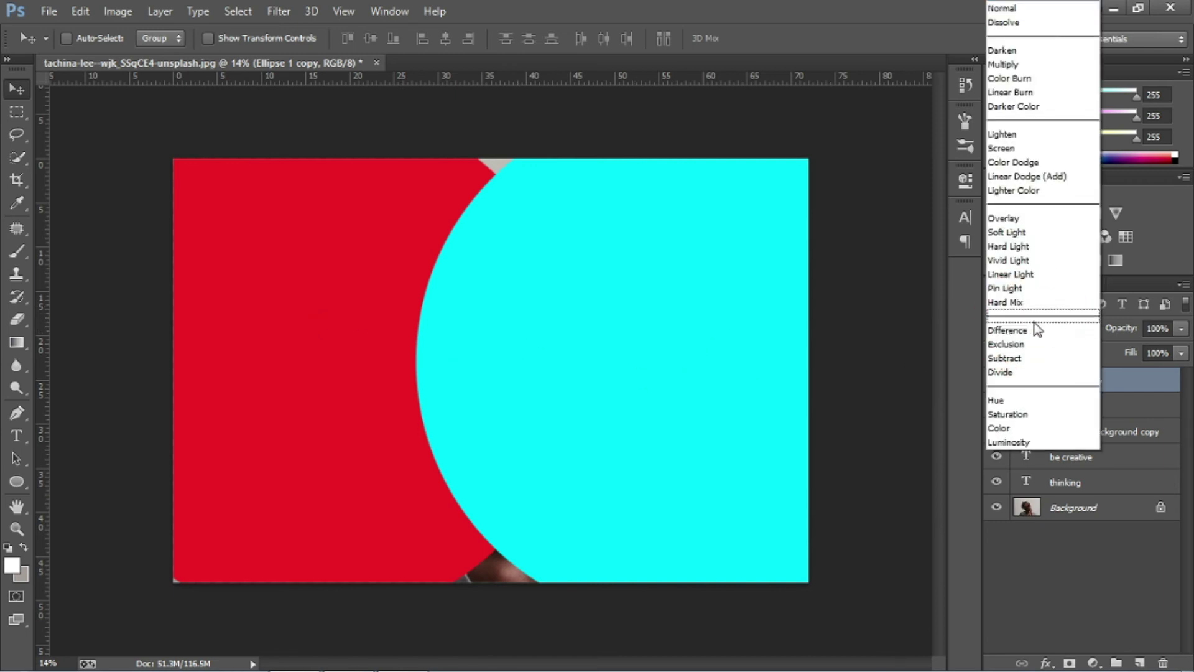
click(1008, 218)
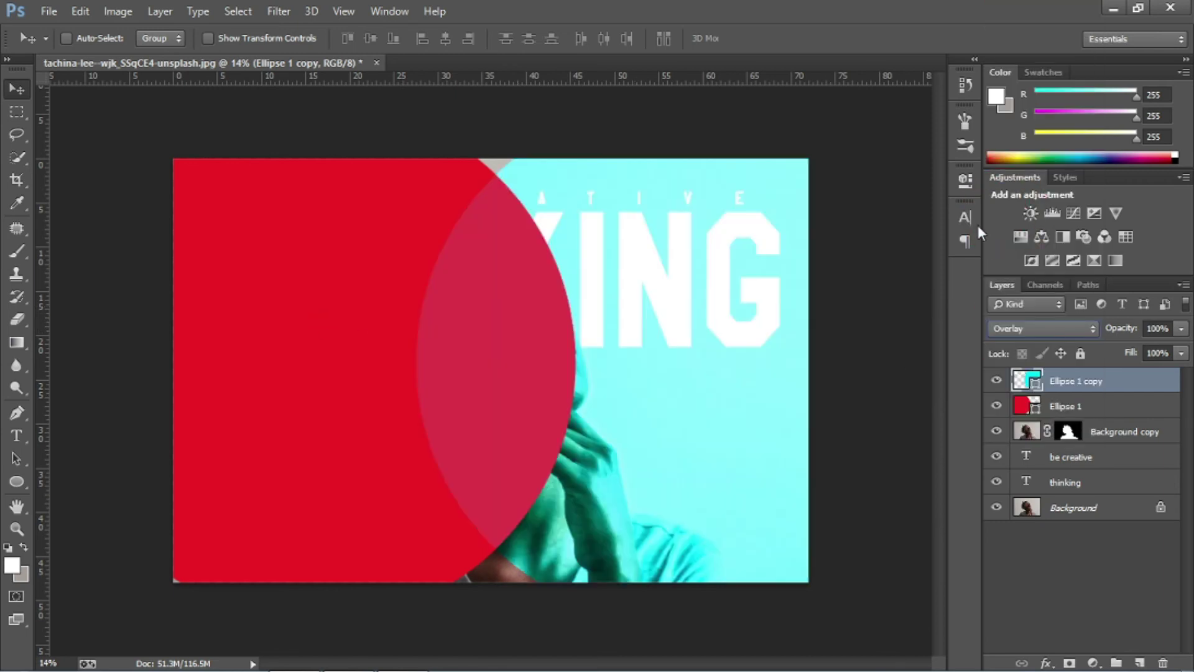
click(1075, 412)
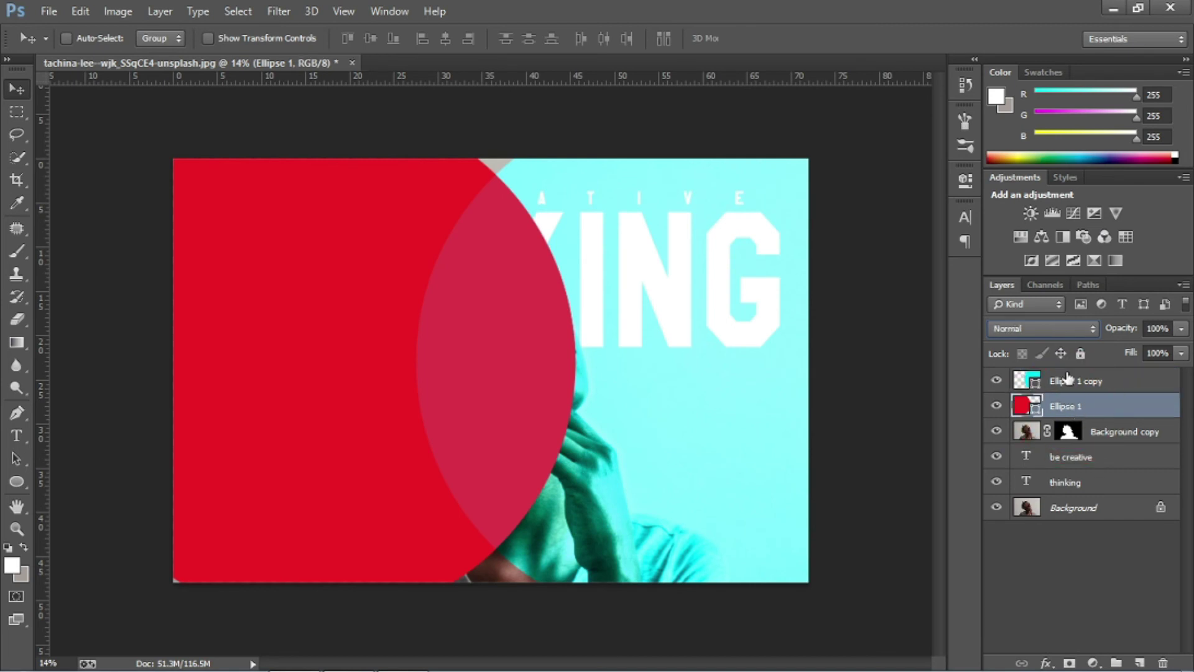
click(1048, 330)
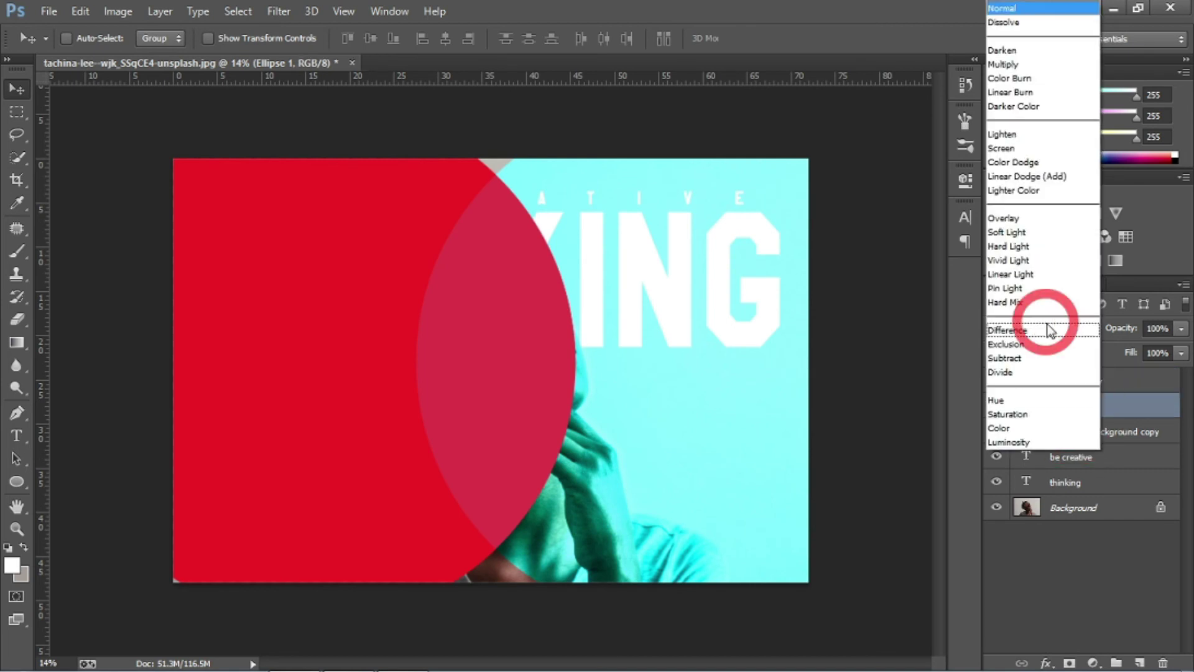
click(1026, 219)
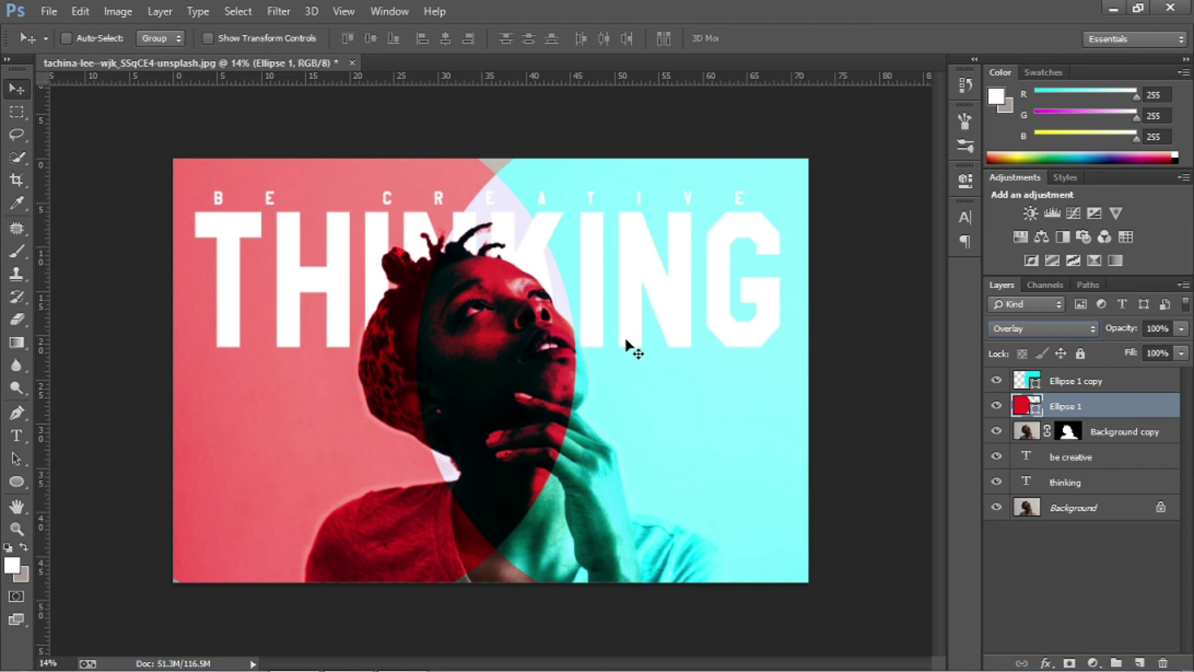
Add a Curves adjustment above all layers, pulling the RGB midtones slightly down and raising the black point for a faded look
click(1100, 382)
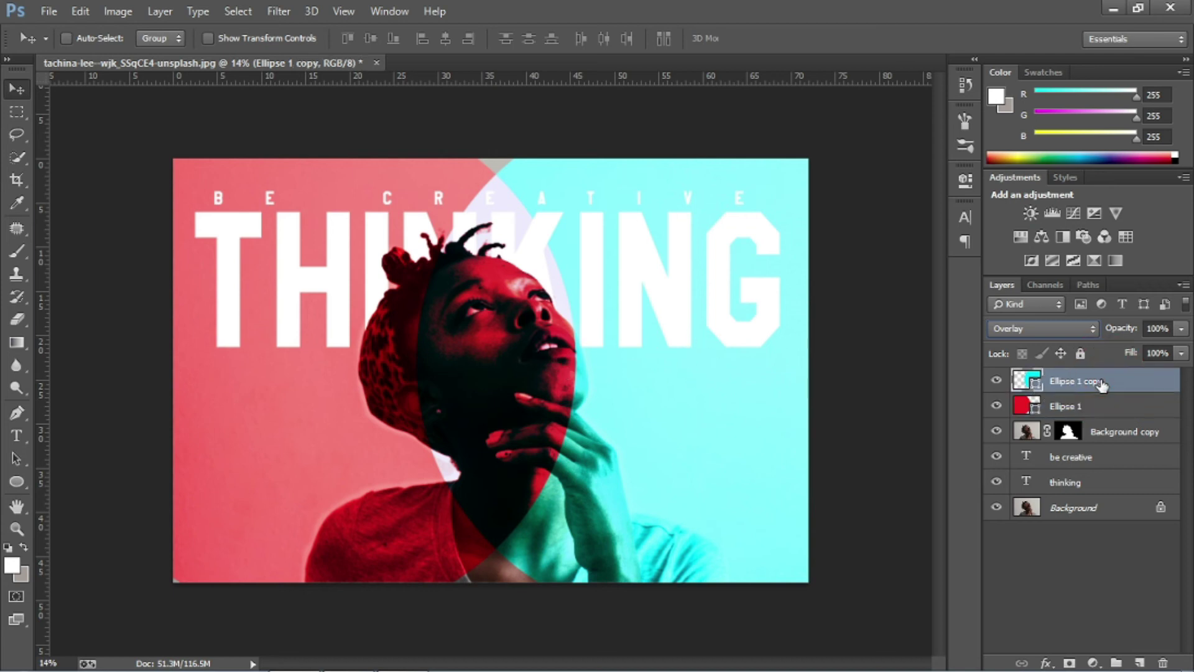
click(1074, 213)
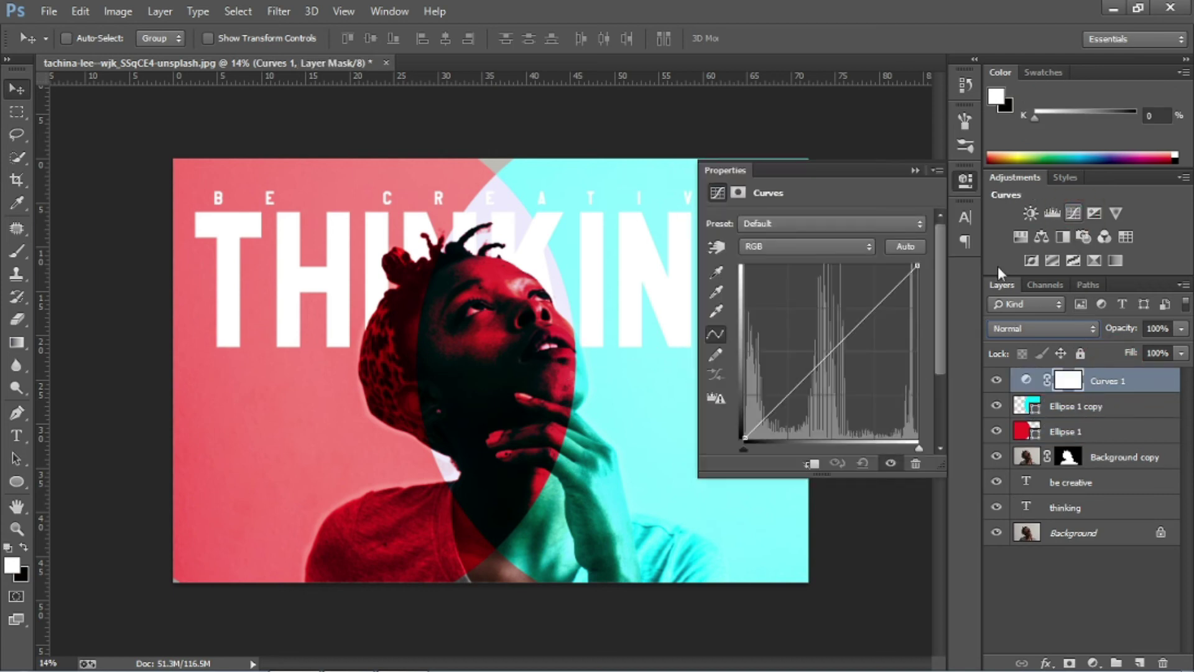
drag(828, 355, 842, 359)
drag(745, 438, 747, 410)
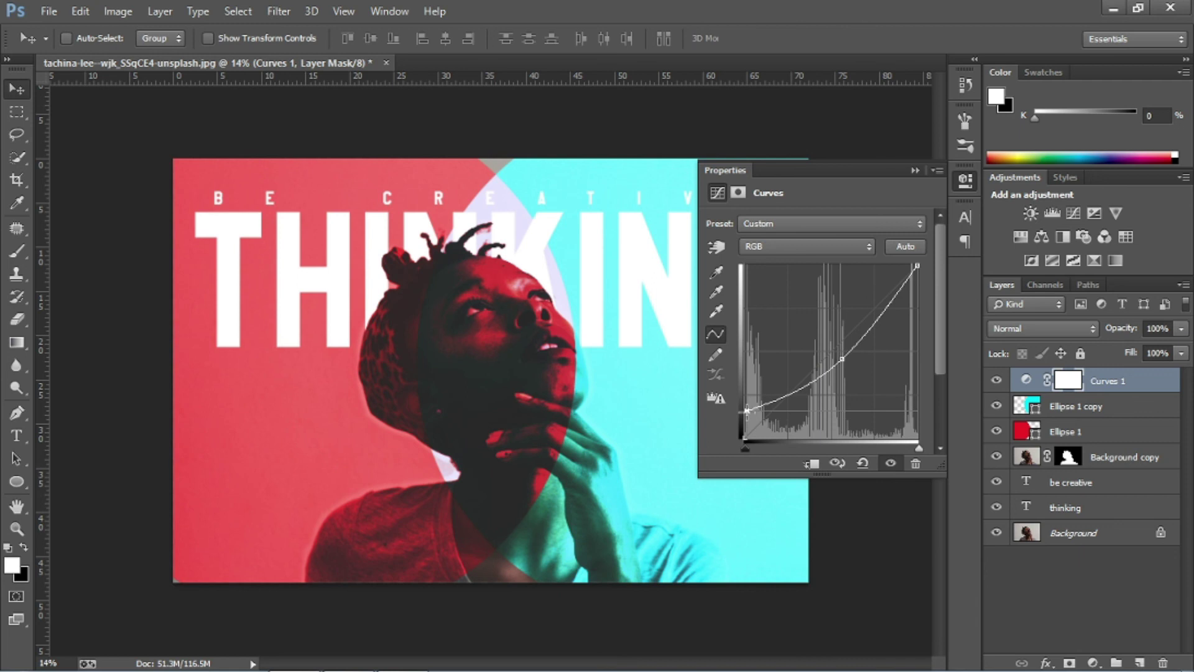
click(916, 170)
alt+scroll(632, 315, down, 2)
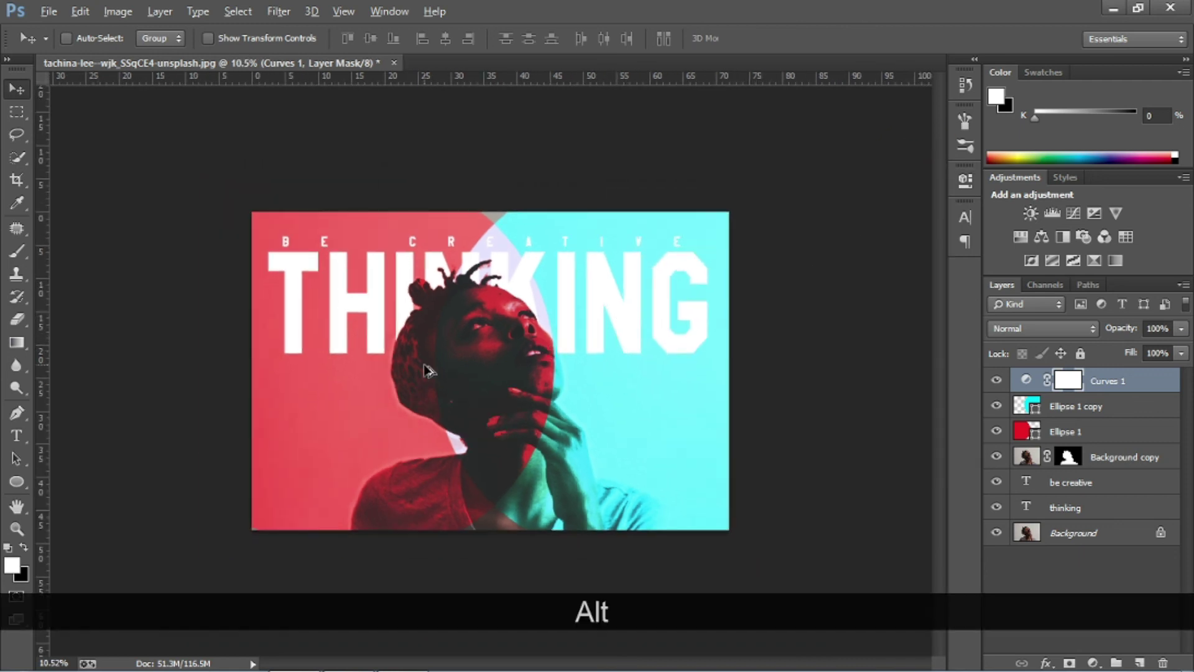
alt+scroll(425, 370, up, 2)
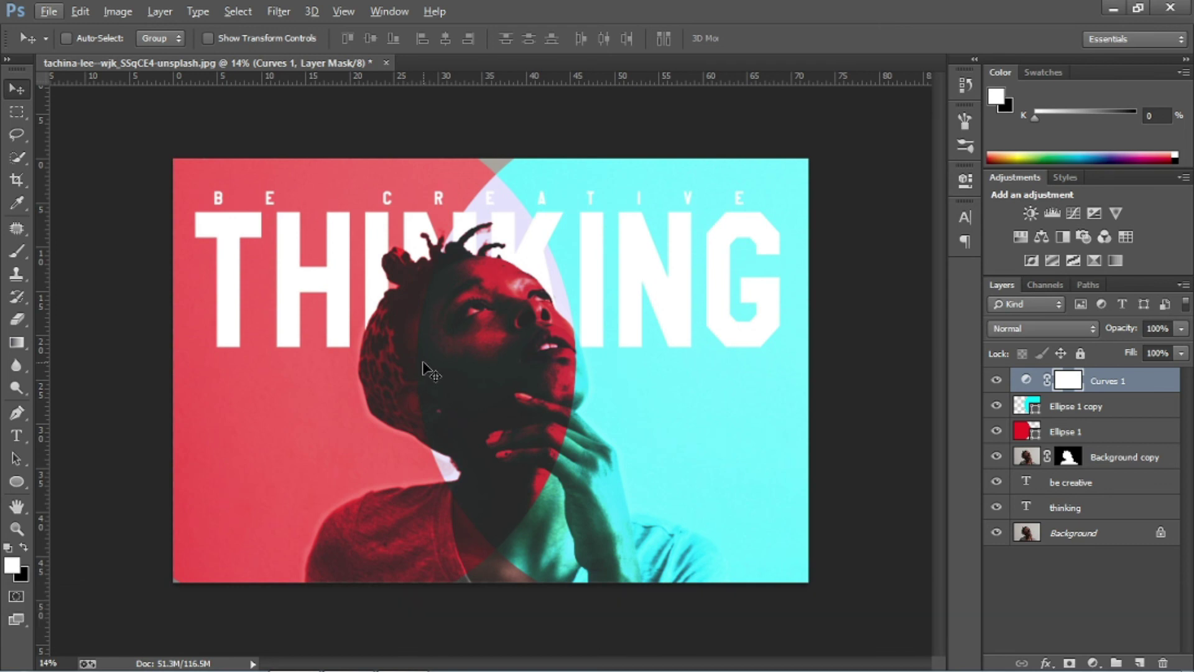